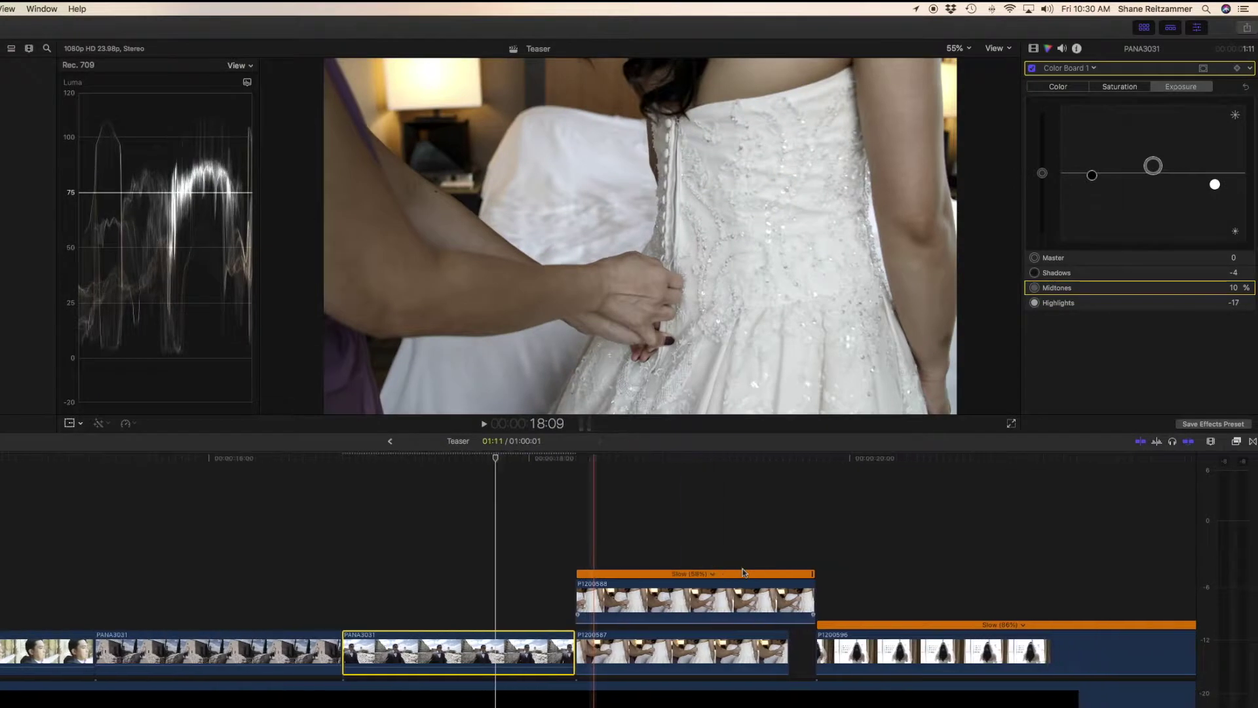
Lower the exposure highlights of the bride's dress clip P1200588.
{"action": "left_click", "coordinate": [675, 604]}
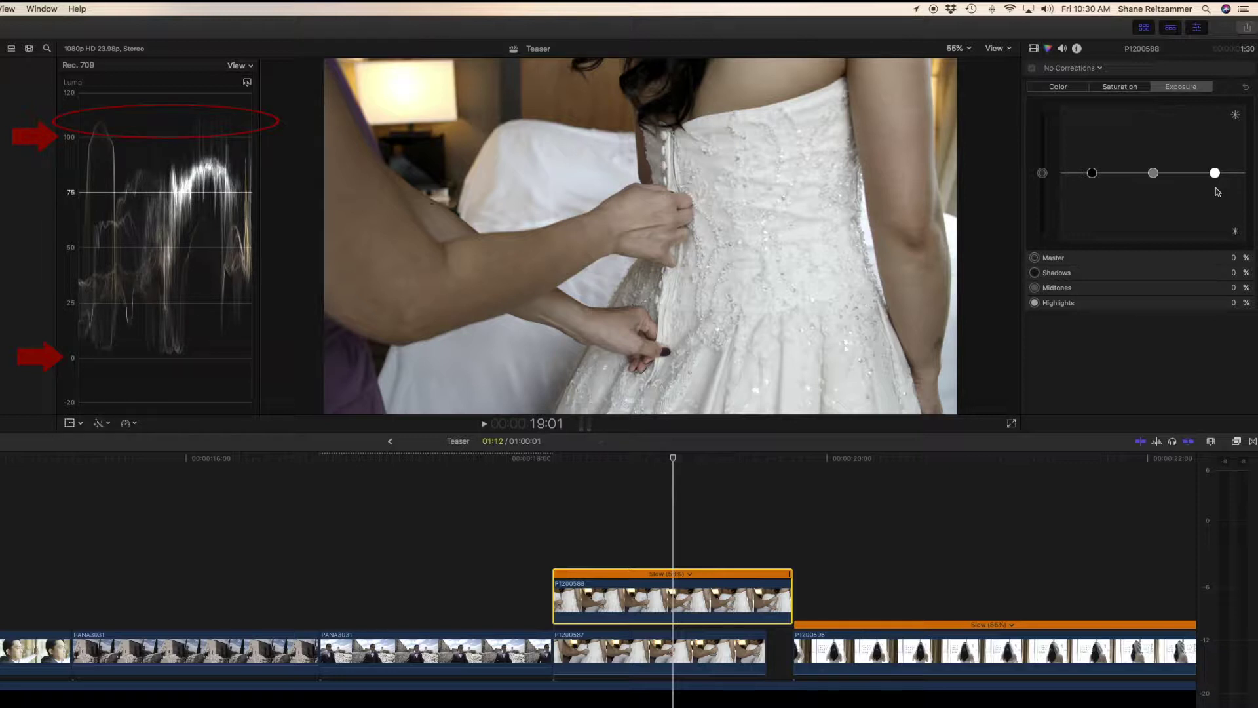
{"action": "left_click_drag", "start_coordinate": [1214, 174], "coordinate": [1215, 186]}
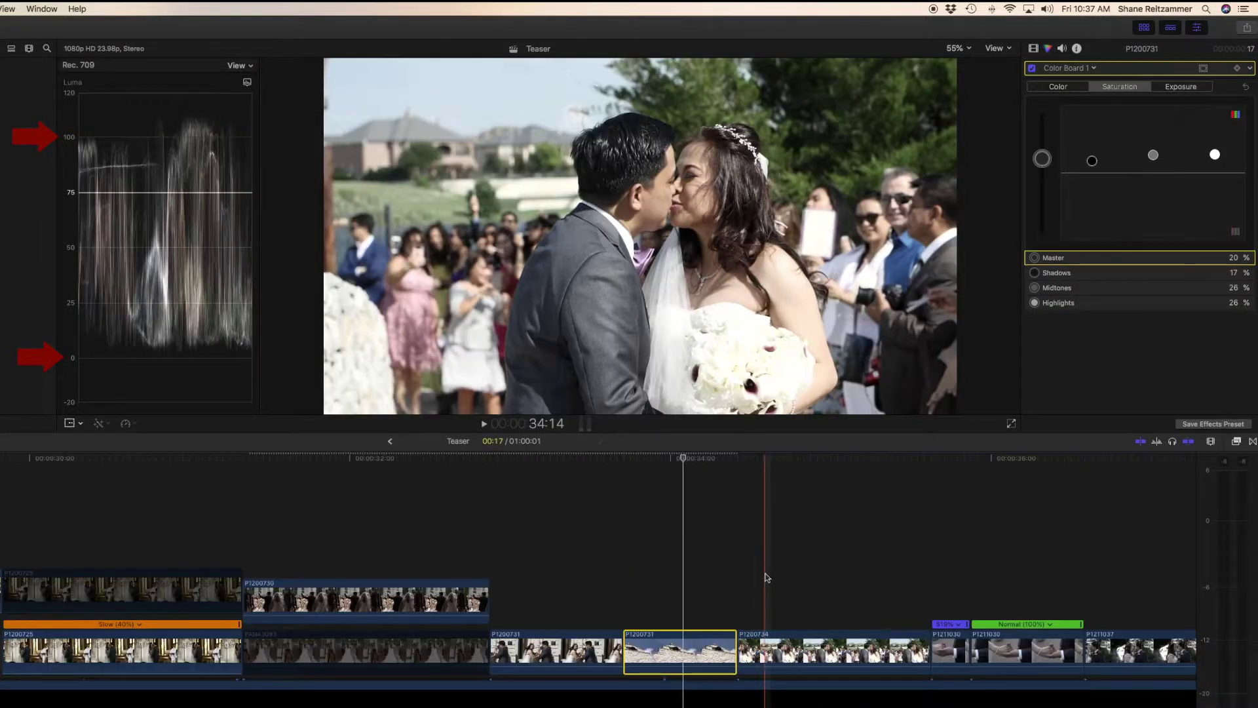
Set the exposure of the kiss clip P1200734 to highlights -14% and midtones -25%, and compare the picture with and without the correction.
{"action": "left_click", "coordinate": [681, 655]}
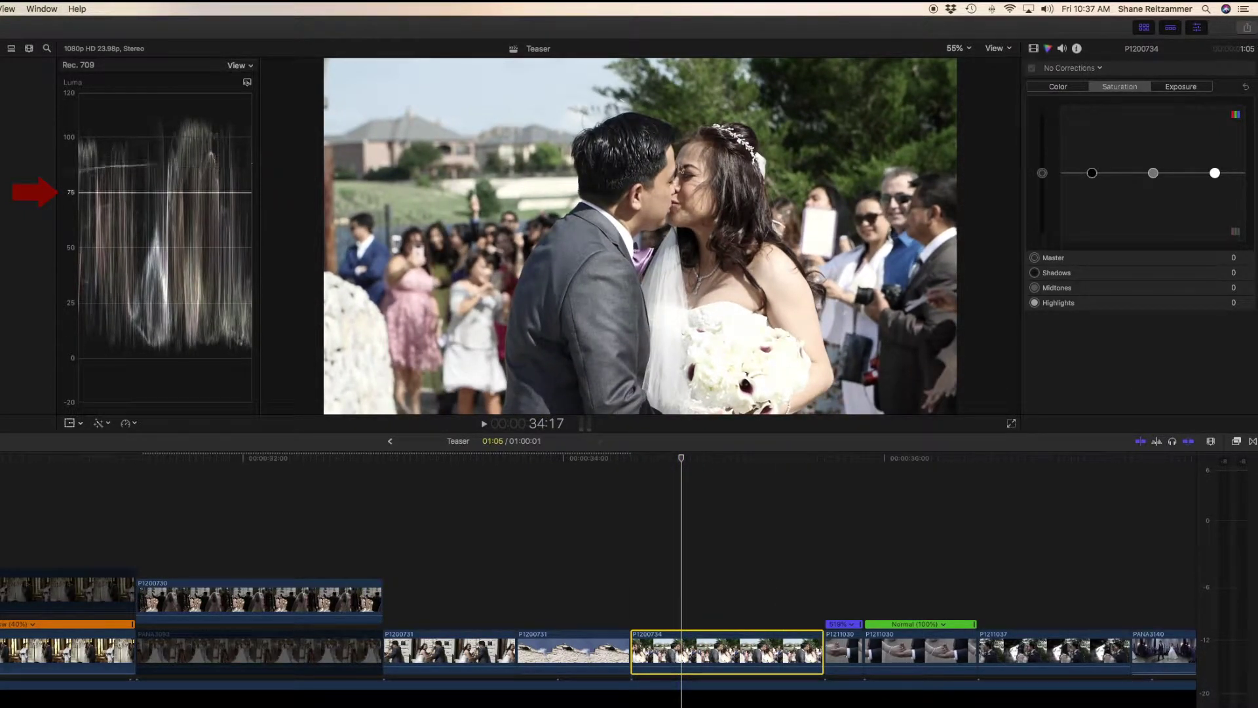
{"action": "left_click", "coordinate": [1181, 90]}
{"action": "left_click_drag", "start_coordinate": [1216, 174], "coordinate": [1155, 191]}
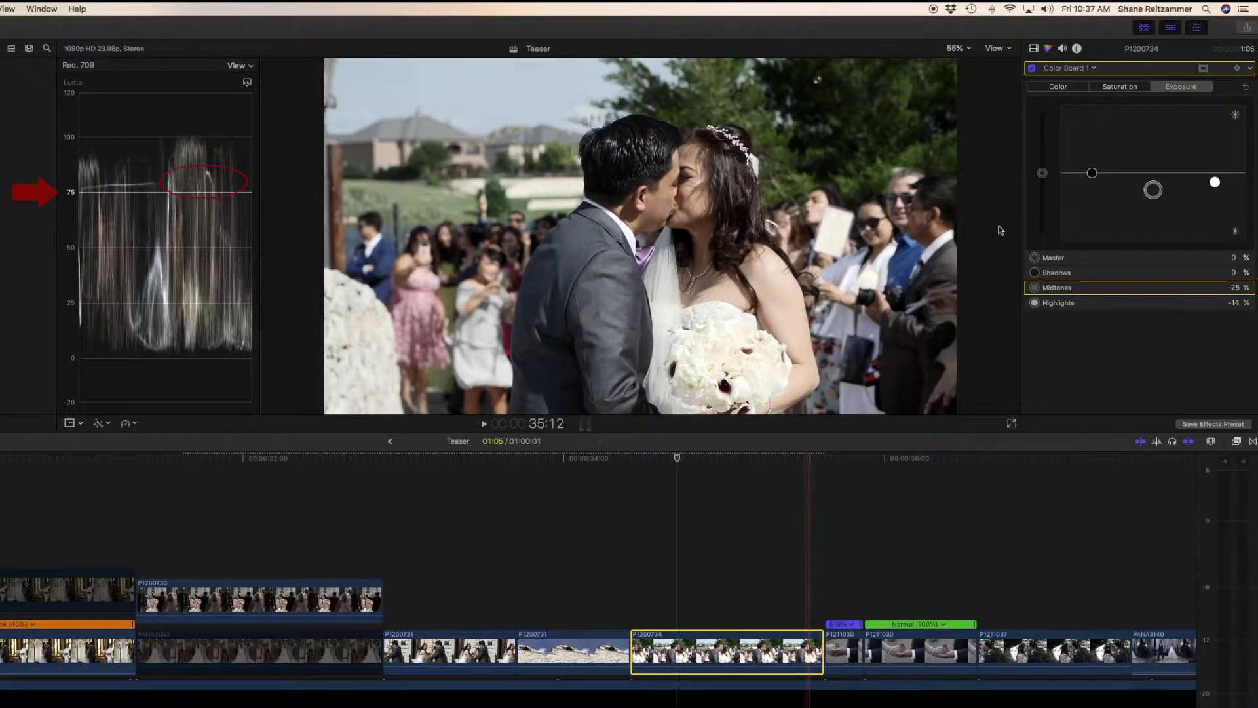
{"action": "left_click", "coordinate": [1033, 68]}
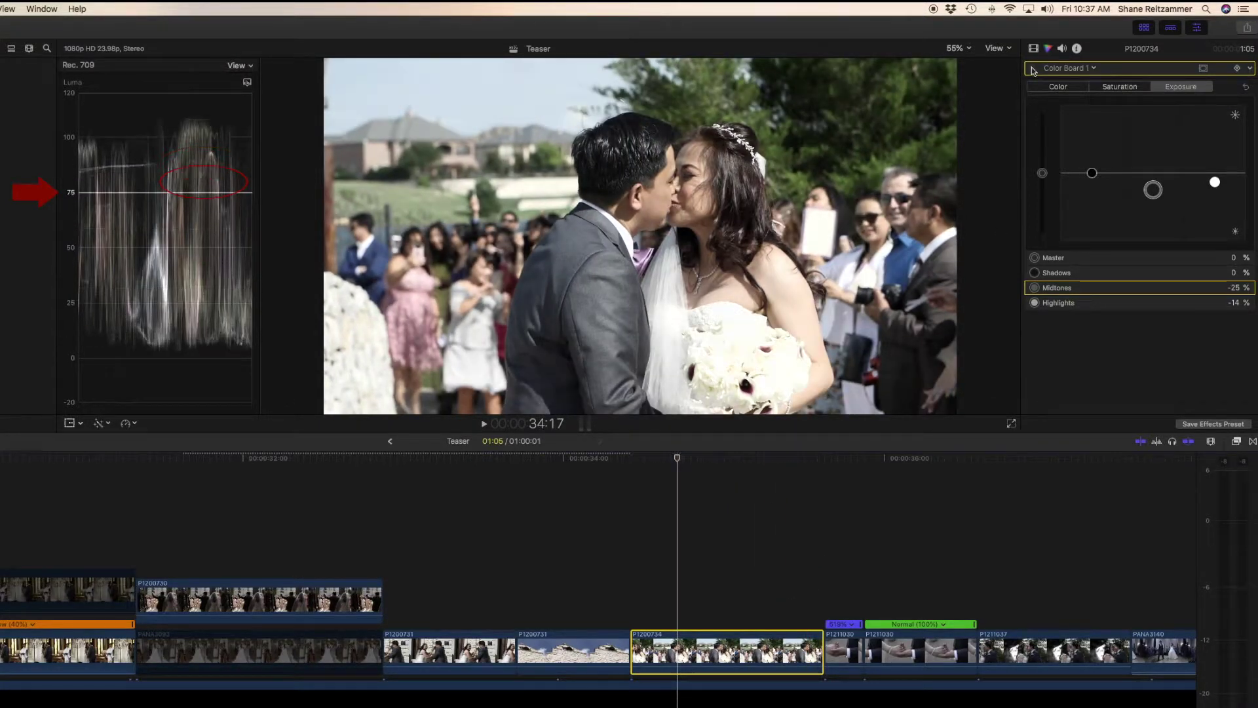
{"action": "left_click", "coordinate": [1032, 68]}
{"action": "left_click", "coordinate": [1033, 69]}
{"action": "left_click", "coordinate": [1032, 69]}
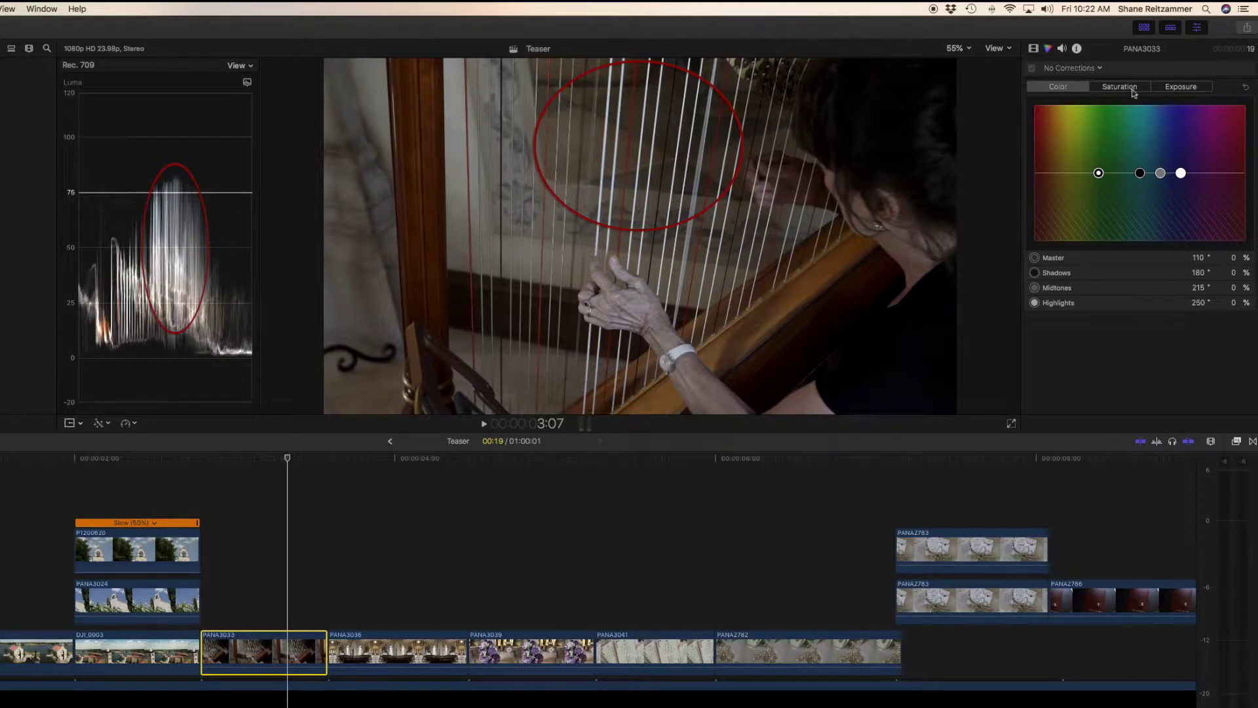
Set the harp clip PANA3033 to exposure highlights 14% and midtones 4%, and slightly raise its midtone and highlight saturation.
{"action": "left_click", "coordinate": [1182, 86]}
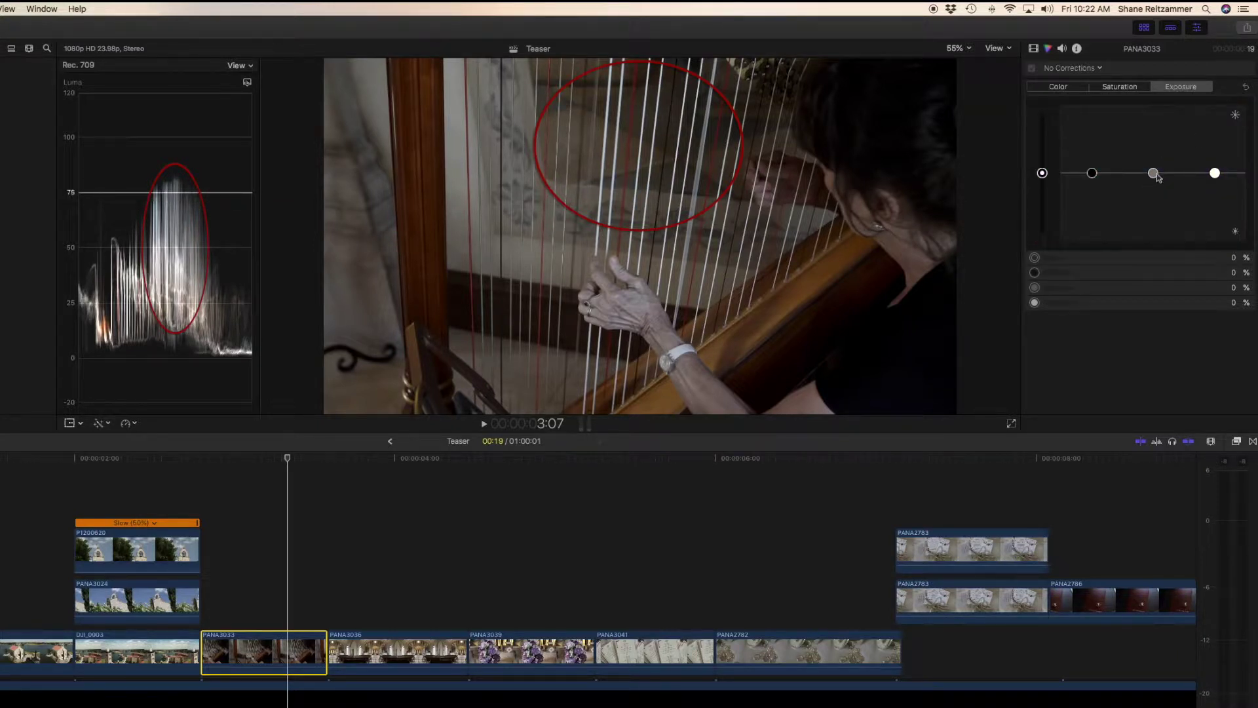
{"action": "mouse_move", "coordinate": [1215, 175]}
{"action": "left_mouse_down"}
{"action": "mouse_move", "coordinate": [1214, 160]}
{"action": "mouse_move", "coordinate": [1153, 171]}
{"action": "left_mouse_up"}
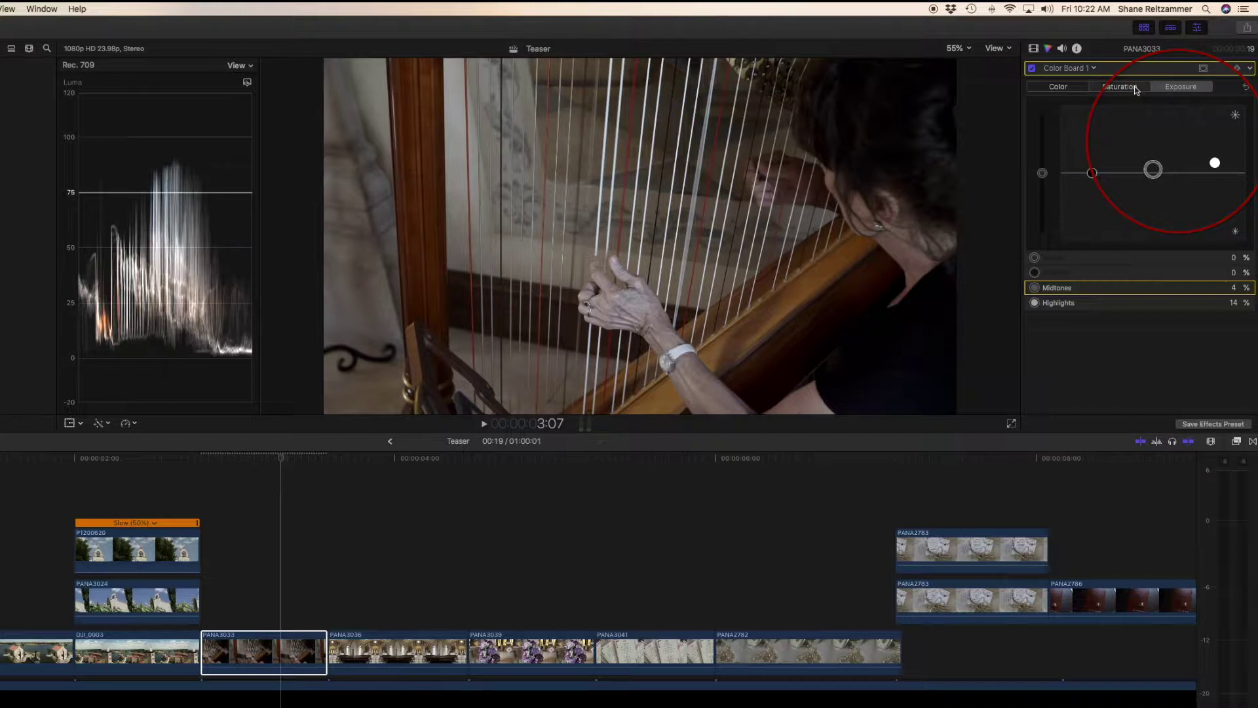
{"action": "left_click", "coordinate": [1137, 90]}
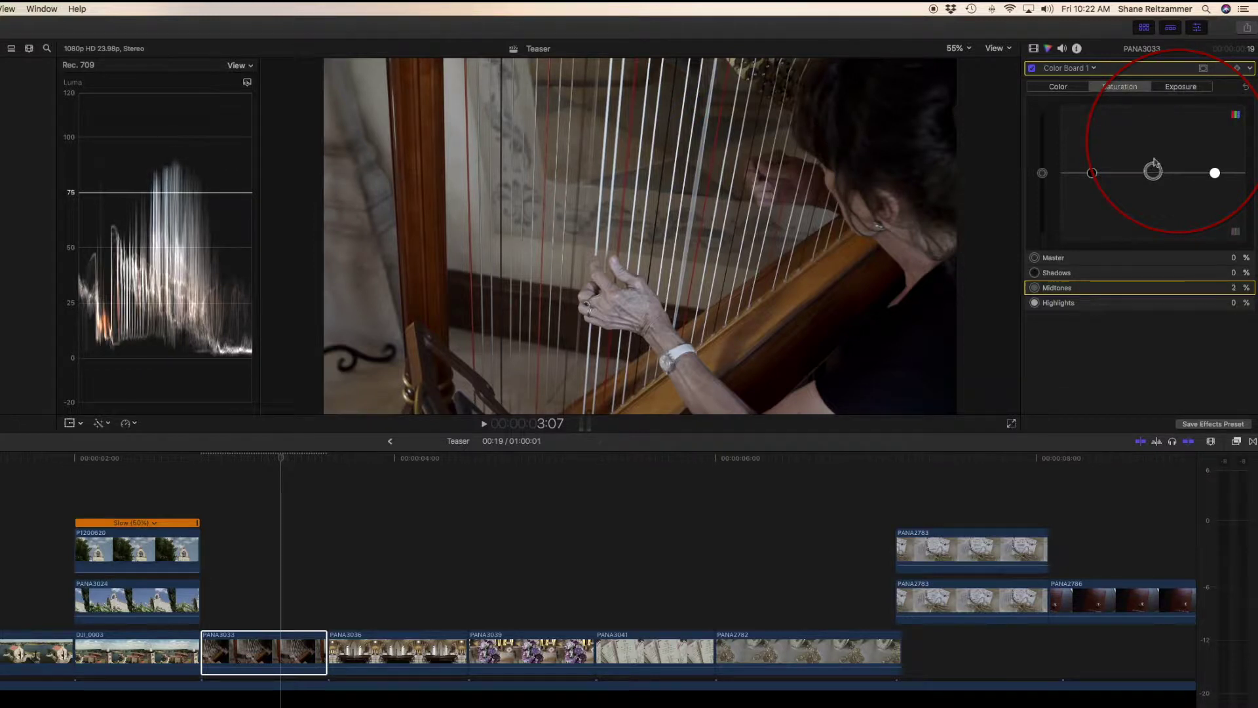
{"action": "left_click", "coordinate": [1214, 166]}
{"action": "left_click_drag", "start_coordinate": [1215, 168], "coordinate": [1216, 164]}
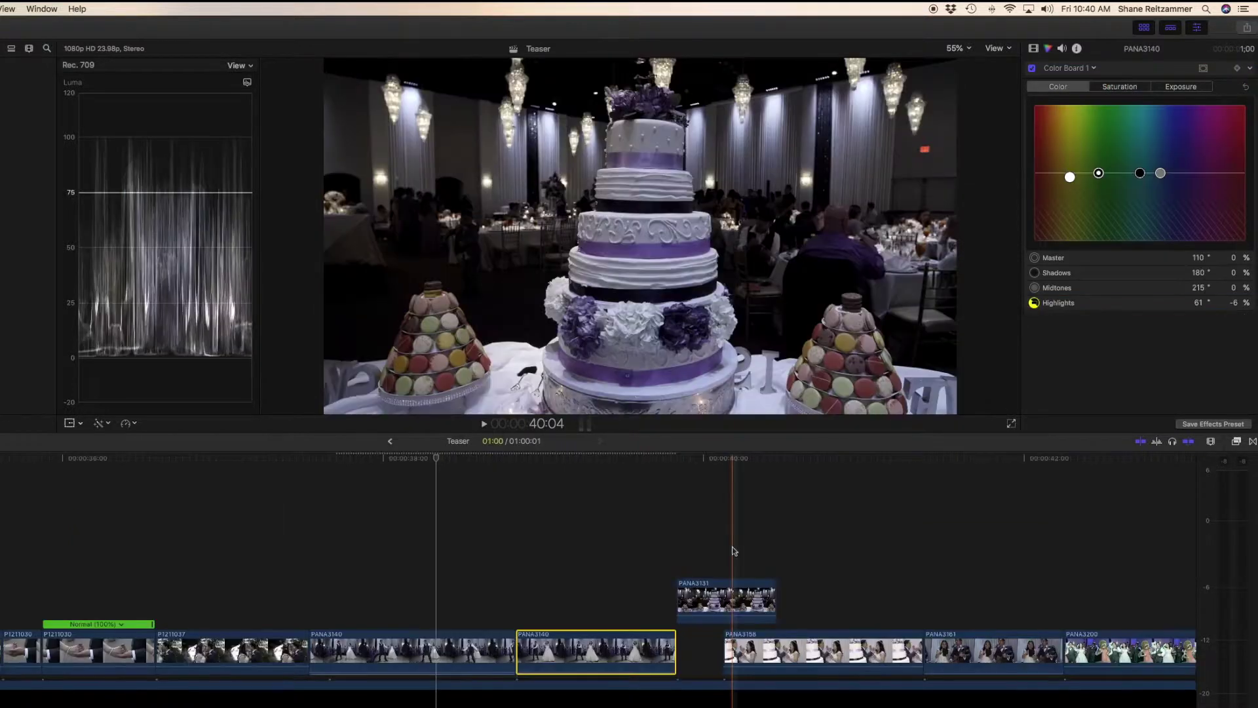
Set the exposure of the cake clip PANA3131 to highlights -7% and midtones about 13%, and raise its master saturation.
{"action": "left_click", "coordinate": [727, 602]}
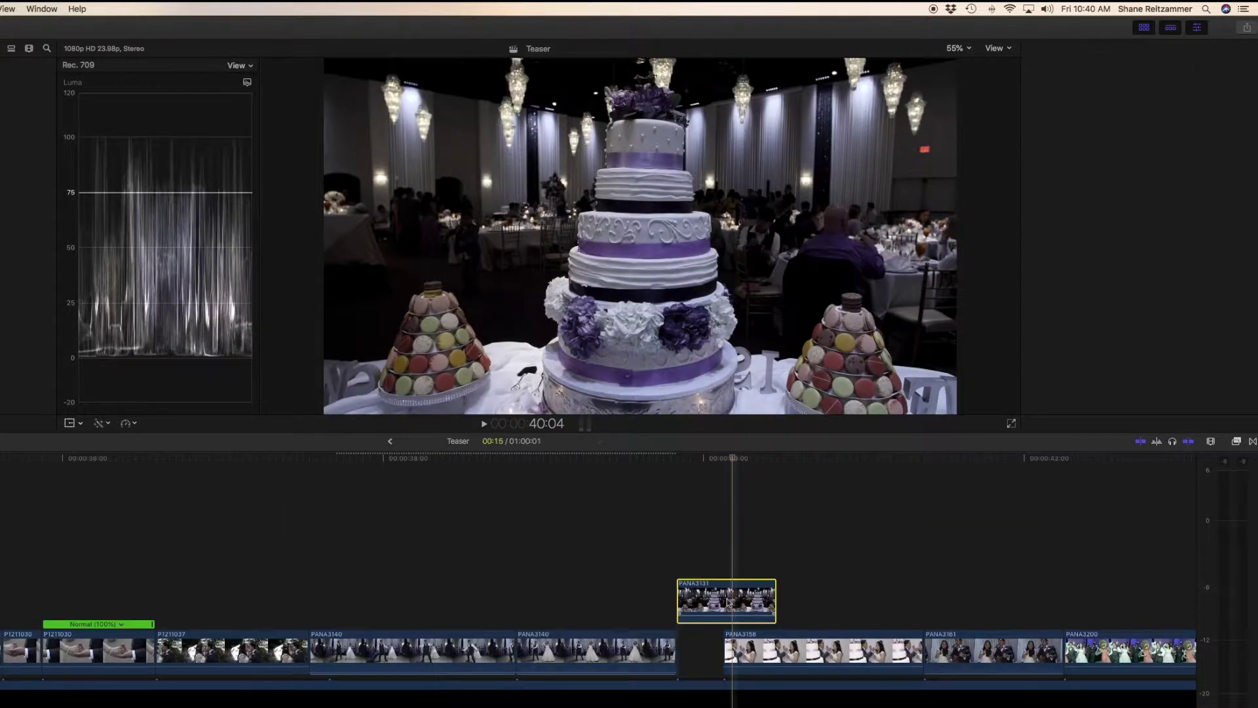
{"action": "key", "text": "super+6"}
{"action": "left_click", "coordinate": [1190, 87]}
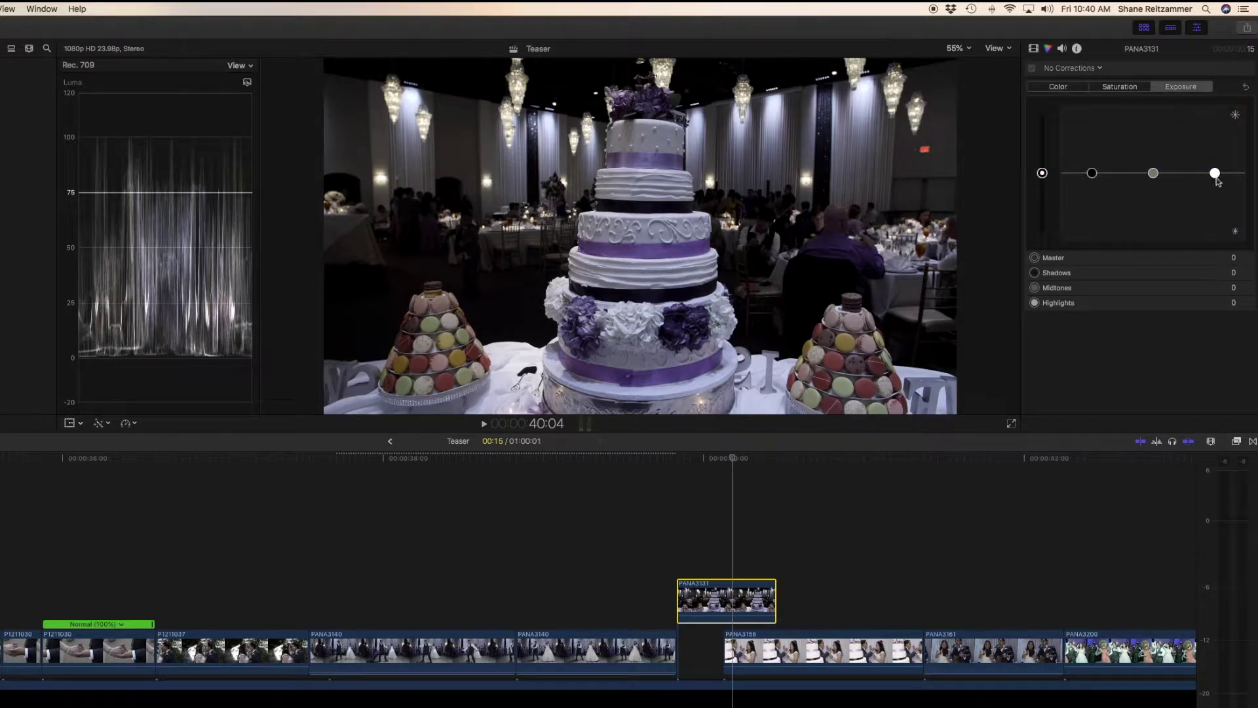
{"action": "left_click_drag", "start_coordinate": [1217, 178], "coordinate": [1217, 183]}
{"action": "left_click", "coordinate": [1154, 175]}
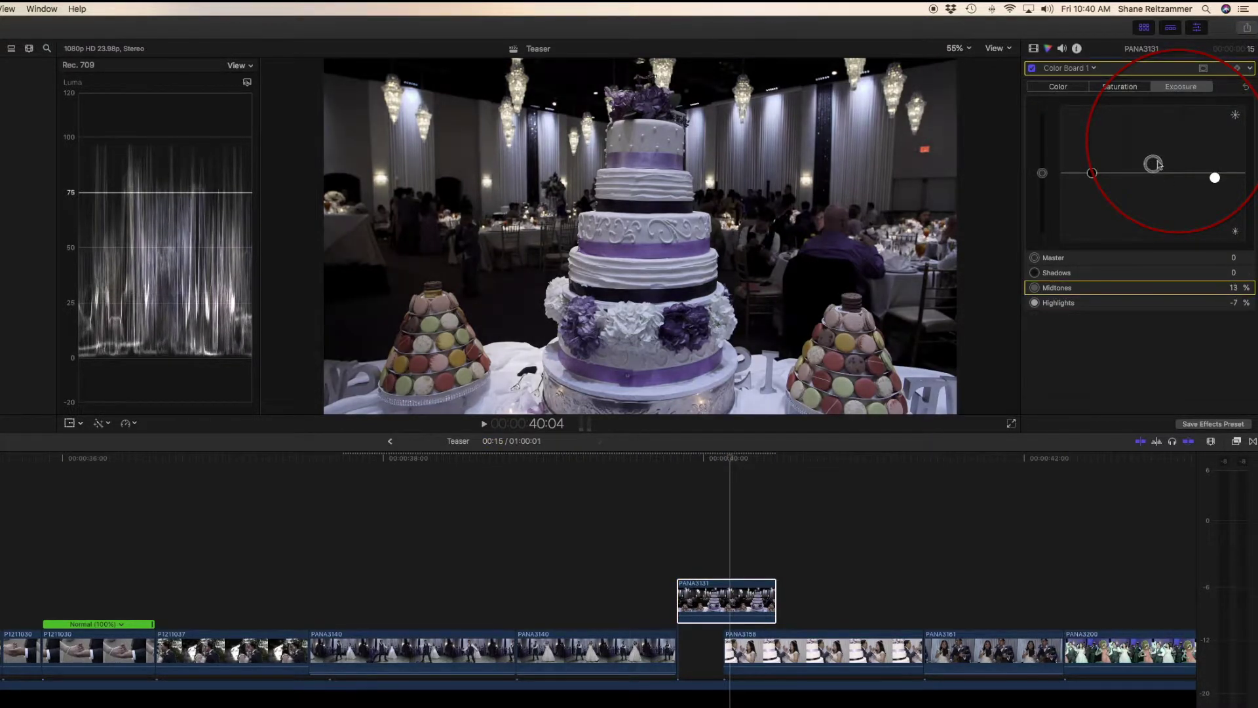
{"action": "key", "text": "ctrl+super+s"}
{"action": "left_click_drag", "start_coordinate": [1042, 173], "coordinate": [1043, 159]}
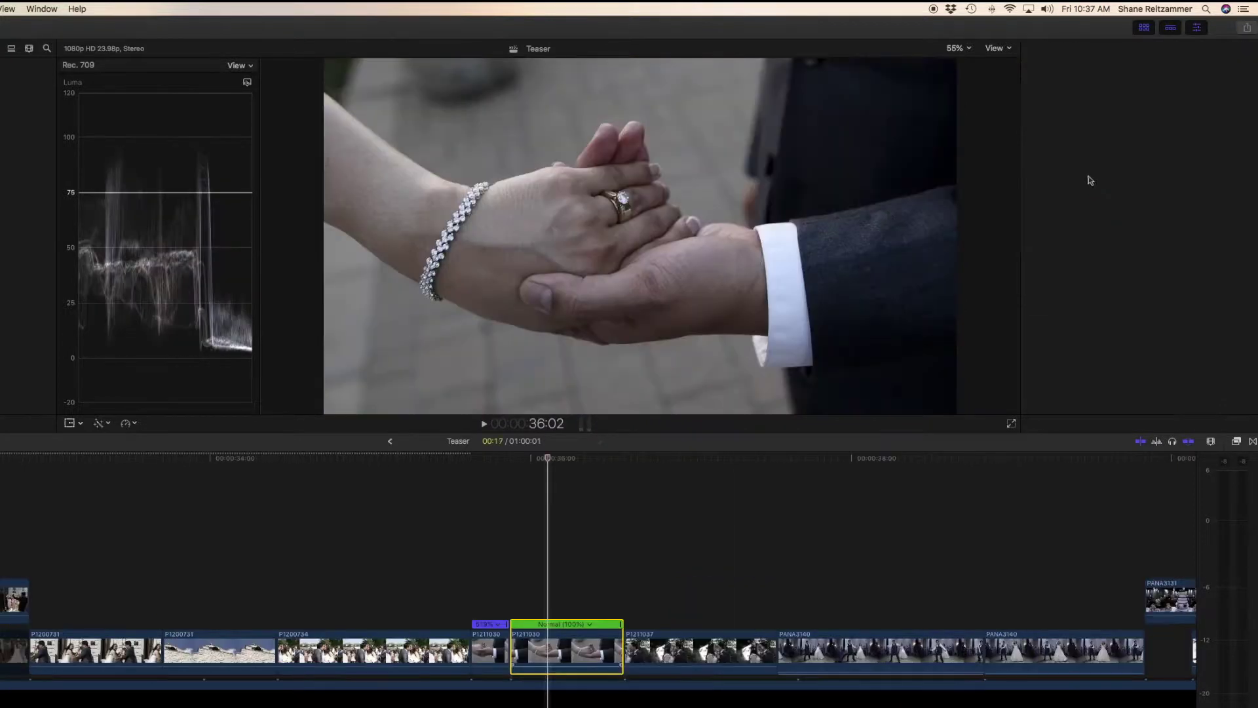
Raise the master saturation of the holding-hands clip P1211030.
{"action": "key", "text": "super+6"}
{"action": "left_click", "coordinate": [1184, 87]}
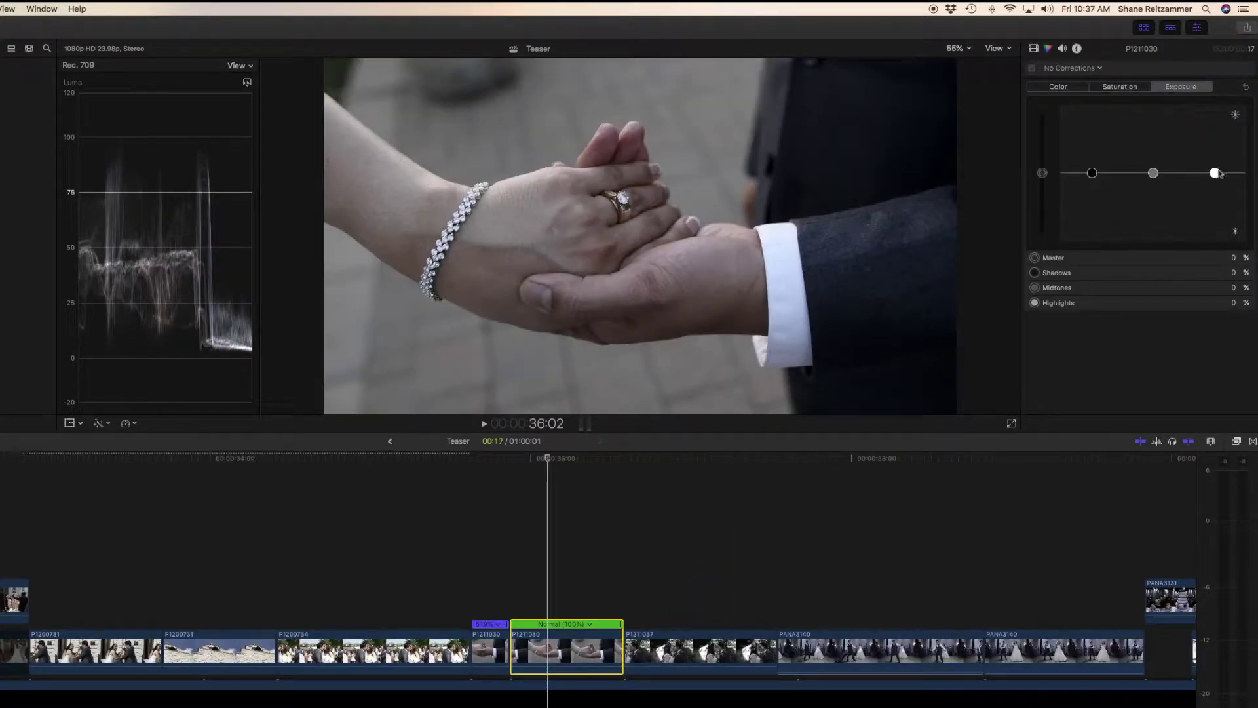
{"action": "left_click", "coordinate": [1127, 89]}
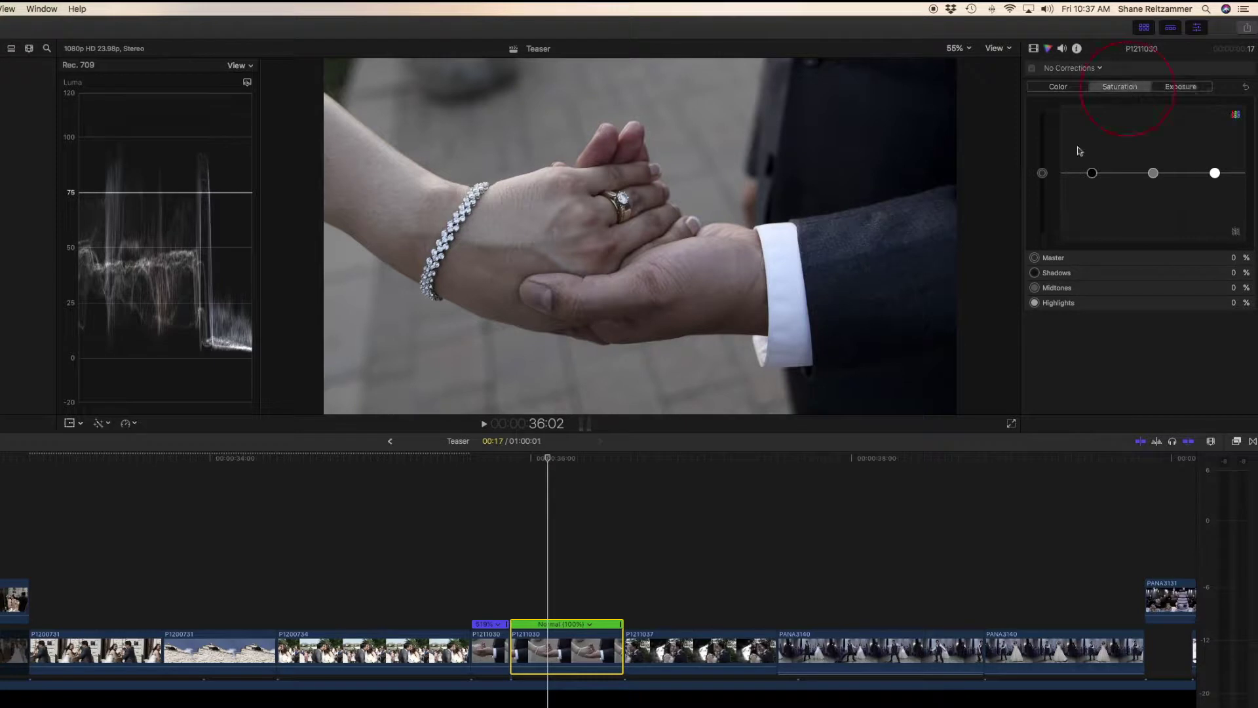
{"action": "left_click_drag", "start_coordinate": [1042, 173], "coordinate": [1046, 152]}
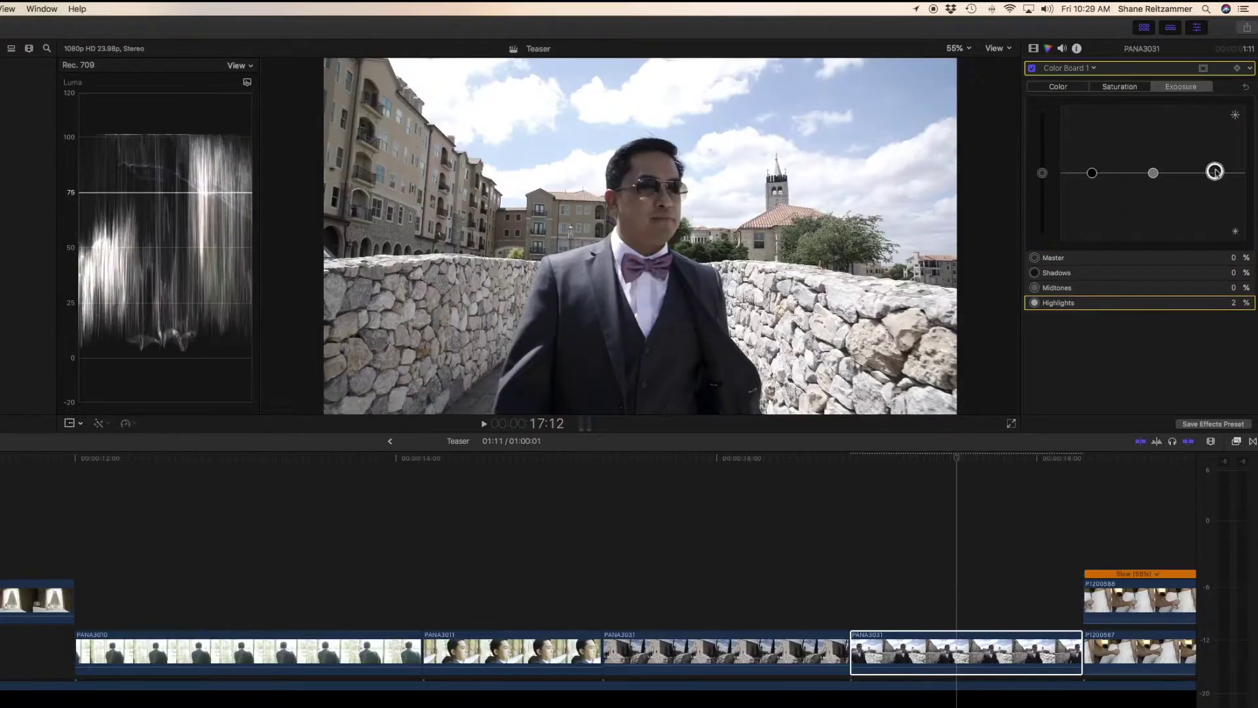
Set the groom clip PANA3031 to exposure highlights -17%, shadows -4% and midtones about 8%, and raise its master saturation.
{"action": "left_click_drag", "start_coordinate": [1214, 169], "coordinate": [1092, 174]}
{"action": "left_click", "coordinate": [1152, 169]}
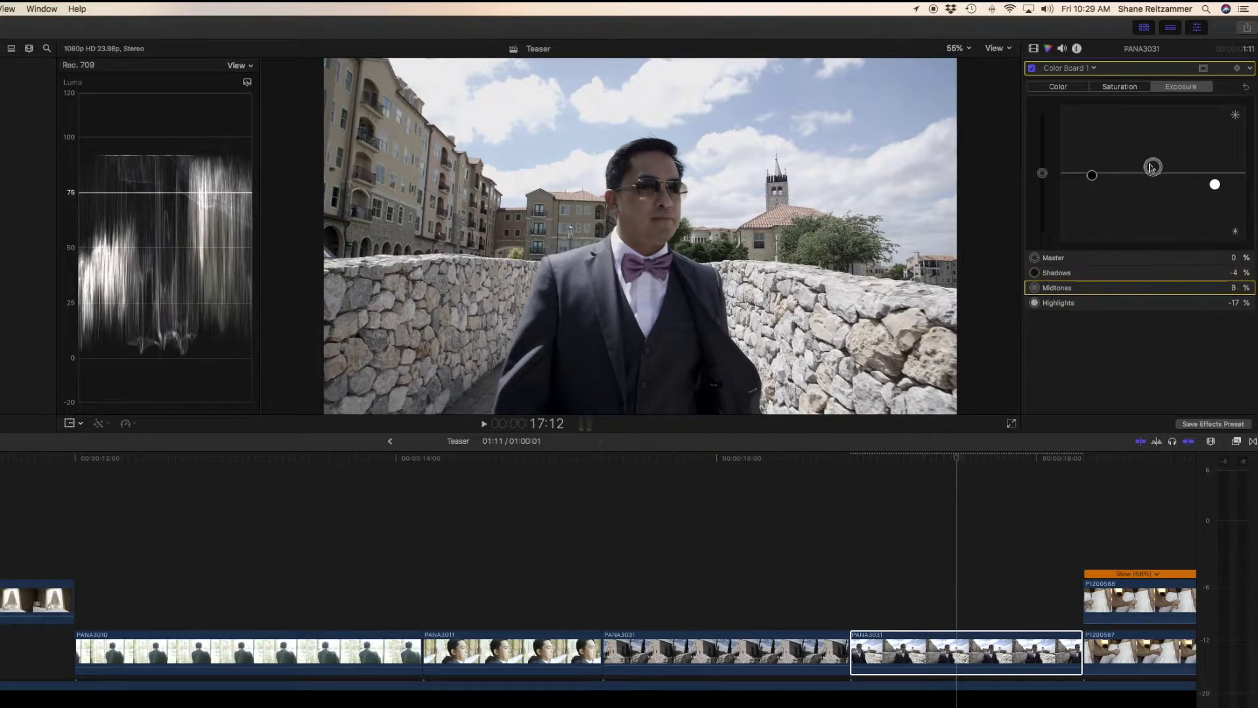
{"action": "left_click", "coordinate": [1120, 86]}
{"action": "left_click_drag", "start_coordinate": [1042, 172], "coordinate": [1043, 139]}
{"action": "left_click", "coordinate": [1154, 172]}
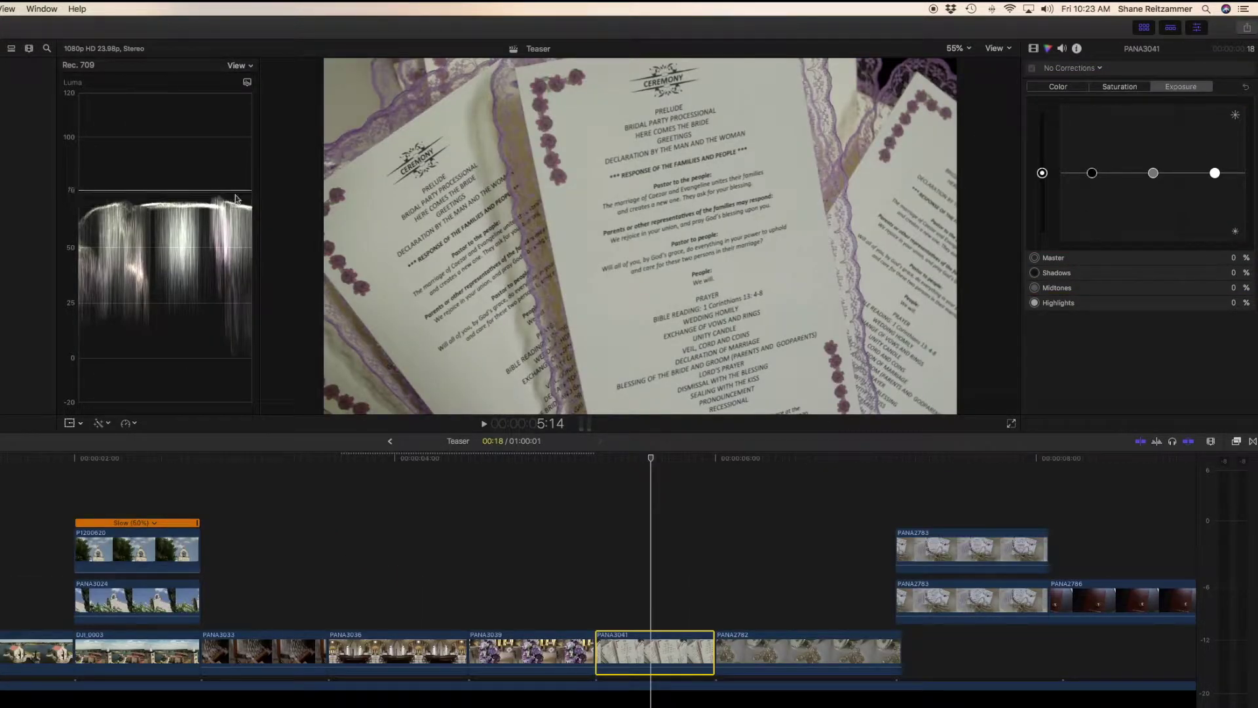
Set the ceremony program clip PANA3041 to exposure midtones 11%, highlights -2% and shadows -4%, with master saturation 23%.
{"action": "left_click_drag", "start_coordinate": [1155, 173], "coordinate": [1212, 176]}
{"action": "left_click", "coordinate": [1092, 174]}
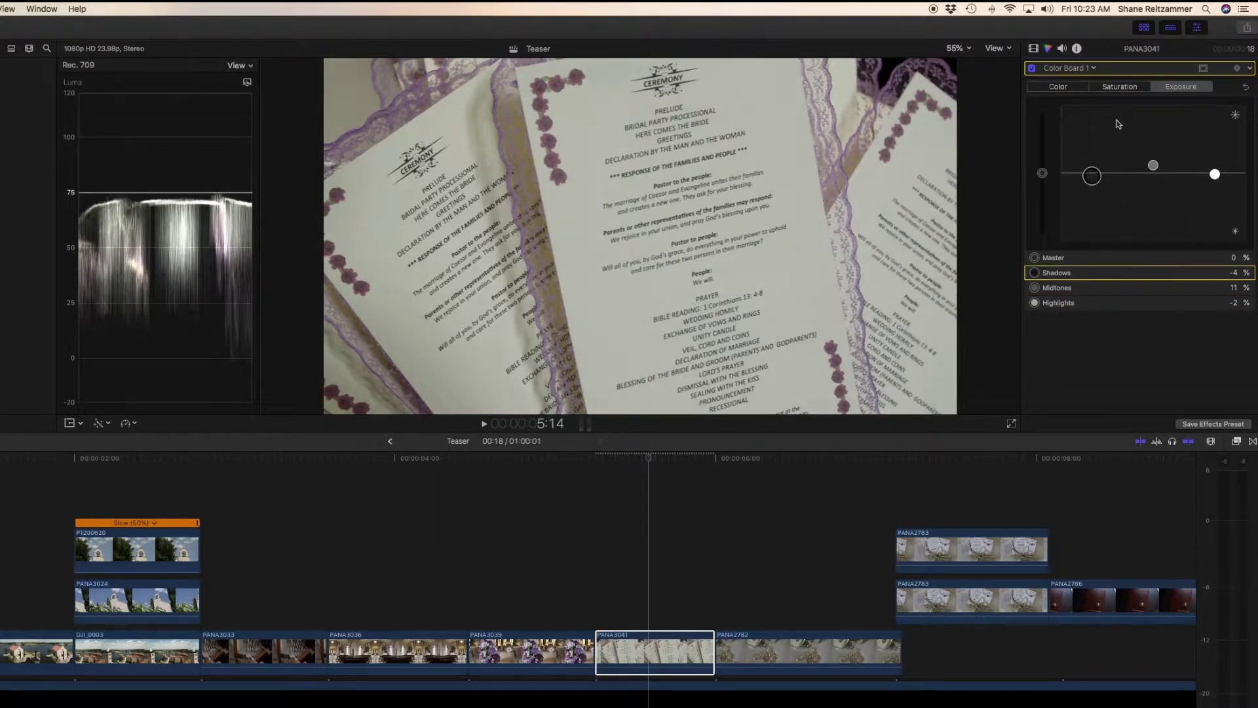
{"action": "left_click", "coordinate": [1118, 88]}
{"action": "left_click", "coordinate": [1043, 173]}
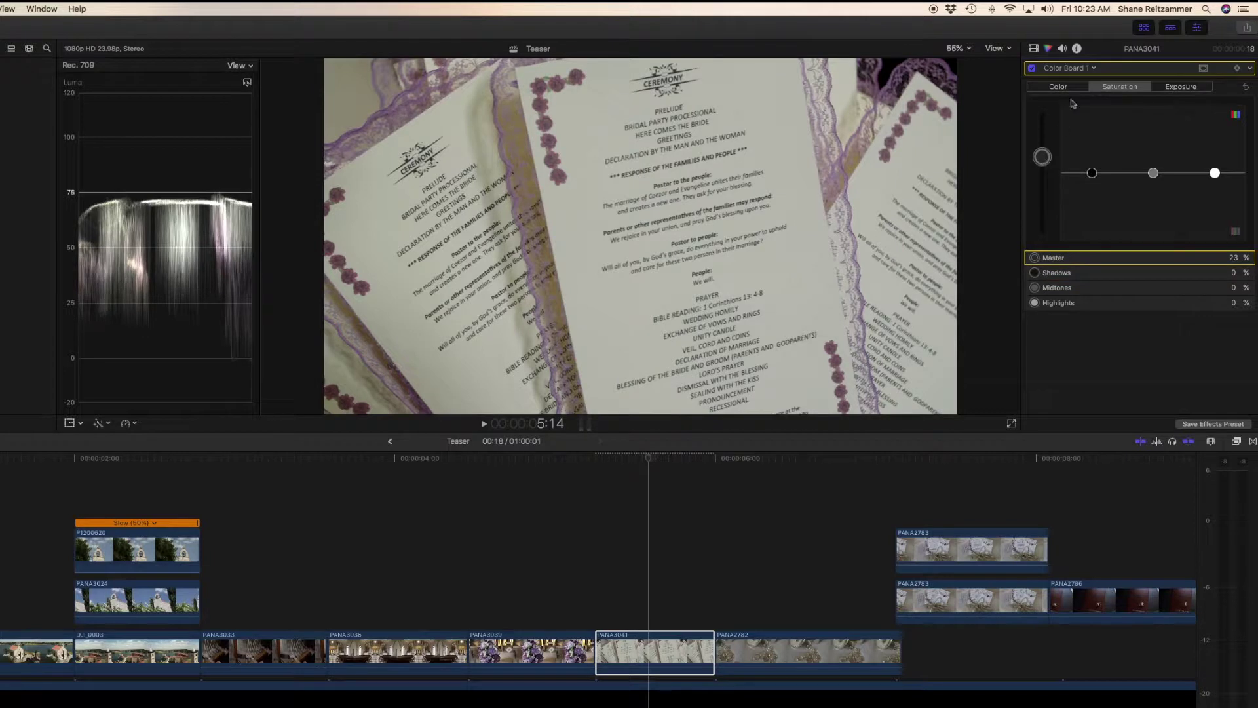
Reduce the yellow in clip PANA3041 with color highlights 51°, -19% and midtones 59°, -7%, and compare with the correction off.
{"action": "left_click", "coordinate": [1058, 86]}
{"action": "left_click_drag", "start_coordinate": [1181, 173], "coordinate": [1063, 185]}
{"action": "left_click_drag", "start_coordinate": [1158, 175], "coordinate": [1070, 180]}
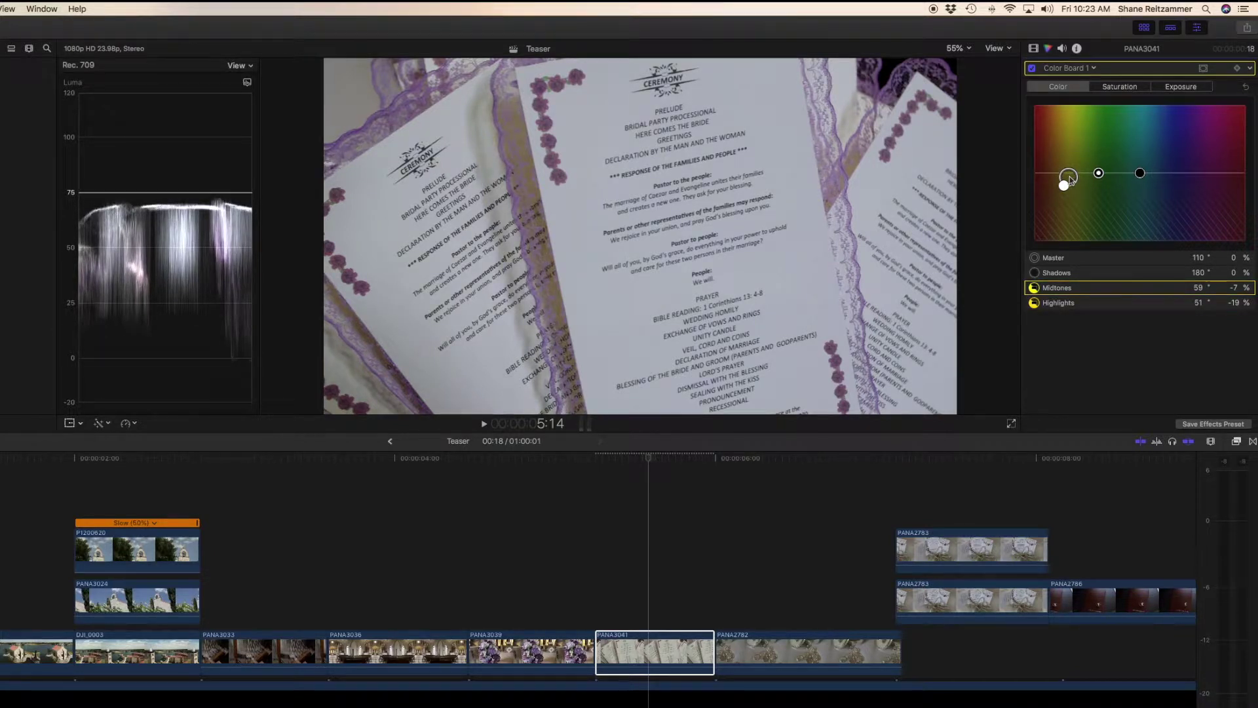
{"action": "left_click", "coordinate": [1033, 68]}
{"action": "left_click", "coordinate": [1033, 69]}
{"action": "left_click", "coordinate": [1033, 68]}
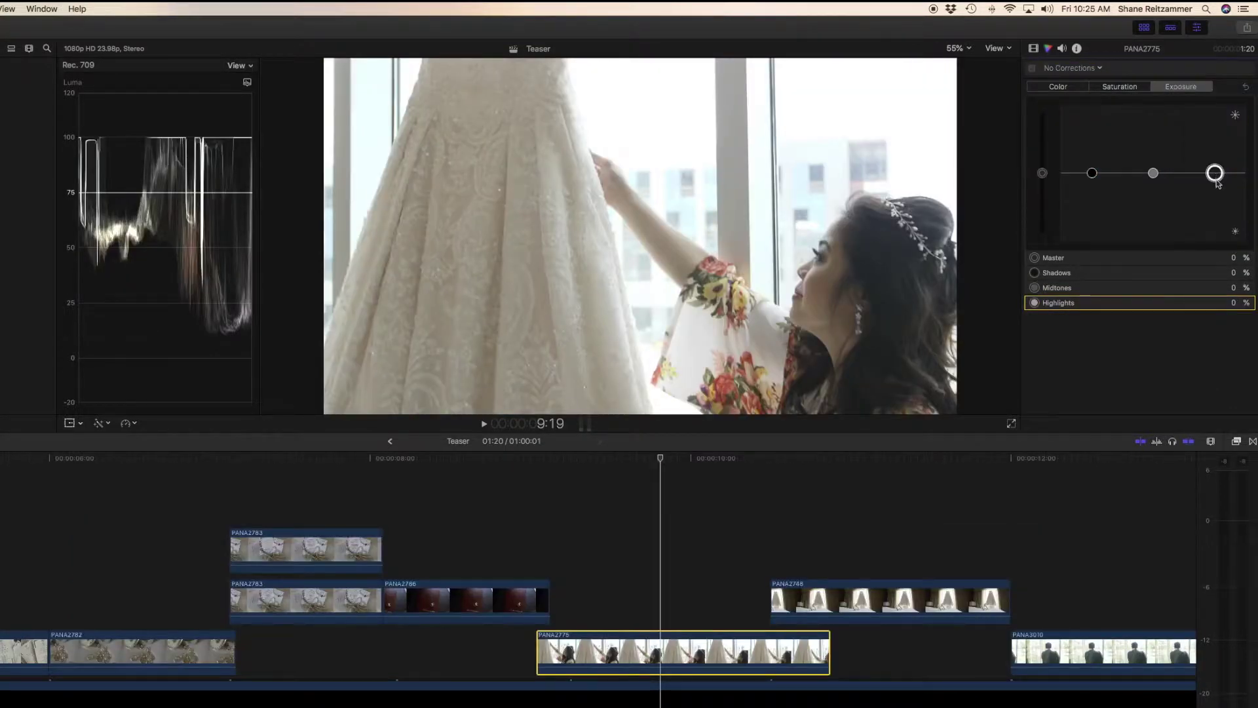
Set the exposure of the hanging dress clip PANA2775 to highlights -19% and shadows -17%, and raise the midtones slightly.
{"action": "mouse_move", "coordinate": [1218, 183]}
{"action": "left_mouse_down"}
{"action": "mouse_move", "coordinate": [1218, 198]}
{"action": "mouse_move", "coordinate": [1215, 185]}
{"action": "left_mouse_up"}
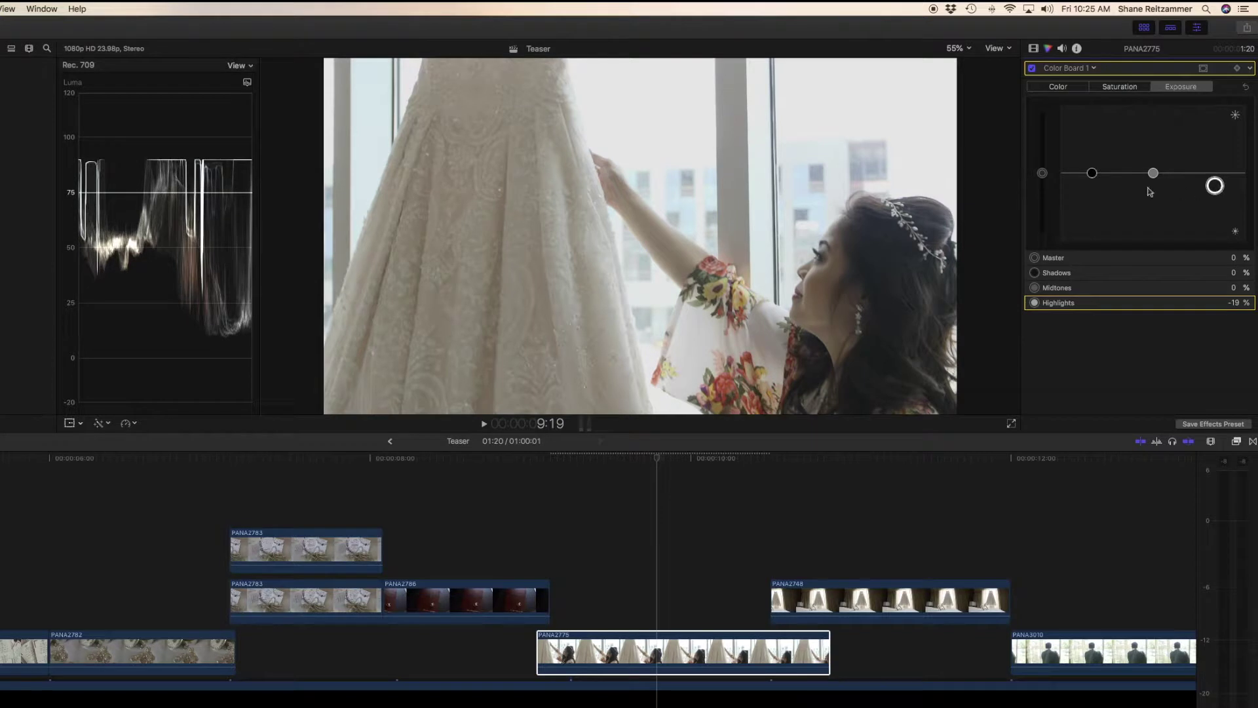
{"action": "left_click_drag", "start_coordinate": [1092, 173], "coordinate": [1094, 187]}
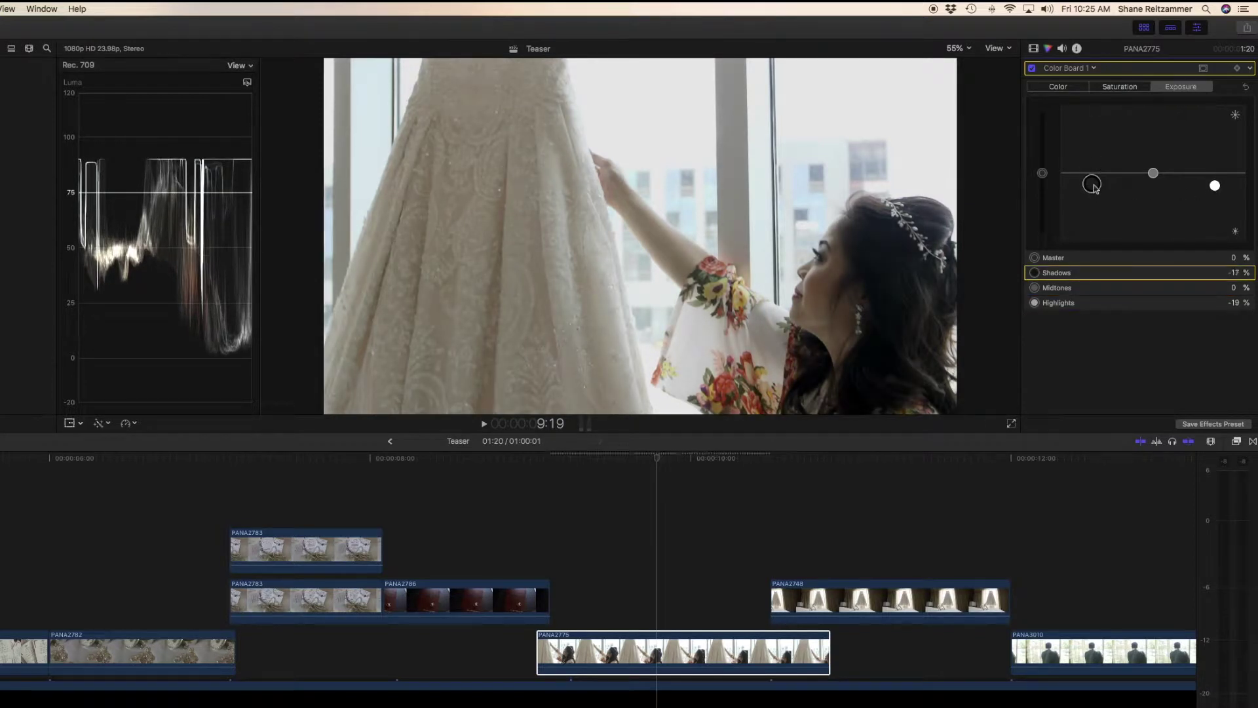
{"action": "left_click_drag", "start_coordinate": [1153, 176], "coordinate": [1154, 168]}
Set the saturation of clip PANA2775 to midtones 9% and master 44%, and reduce its yellow tint.
{"action": "left_click", "coordinate": [1126, 89]}
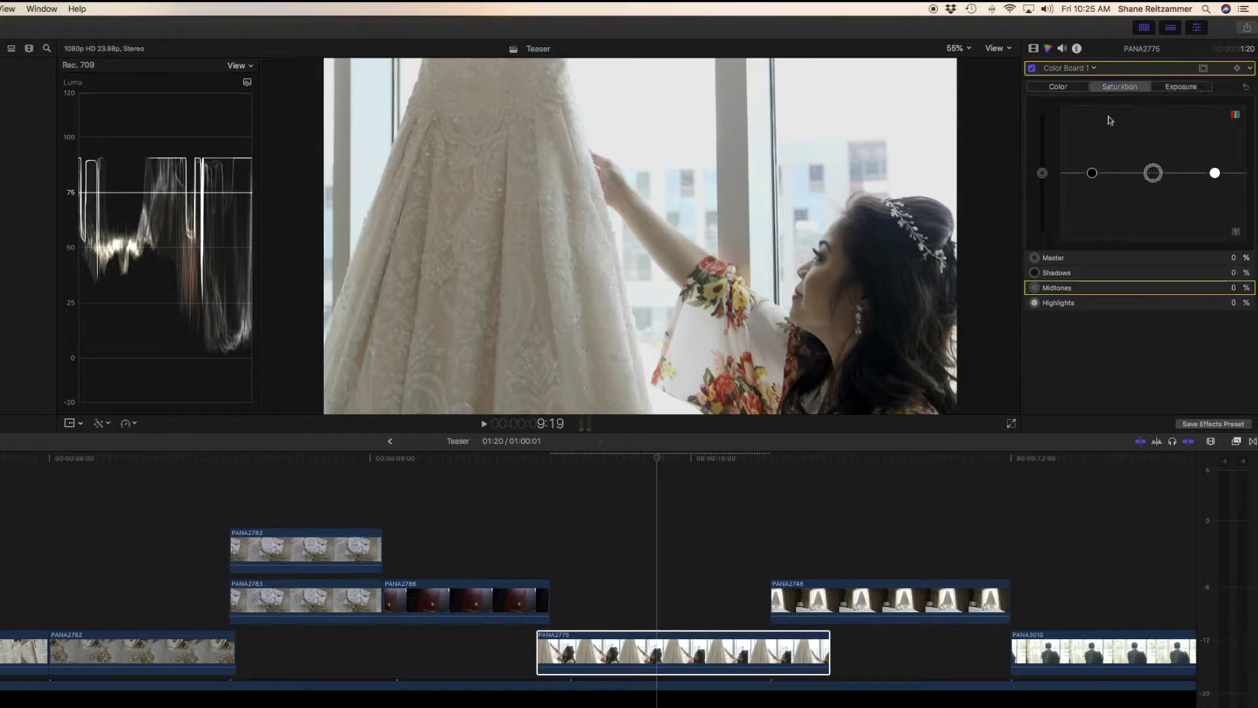
{"action": "left_click", "coordinate": [1179, 87]}
{"action": "left_click", "coordinate": [1120, 86]}
{"action": "left_click_drag", "start_coordinate": [1153, 173], "coordinate": [1157, 165]}
{"action": "left_click_drag", "start_coordinate": [1042, 173], "coordinate": [1045, 145]}
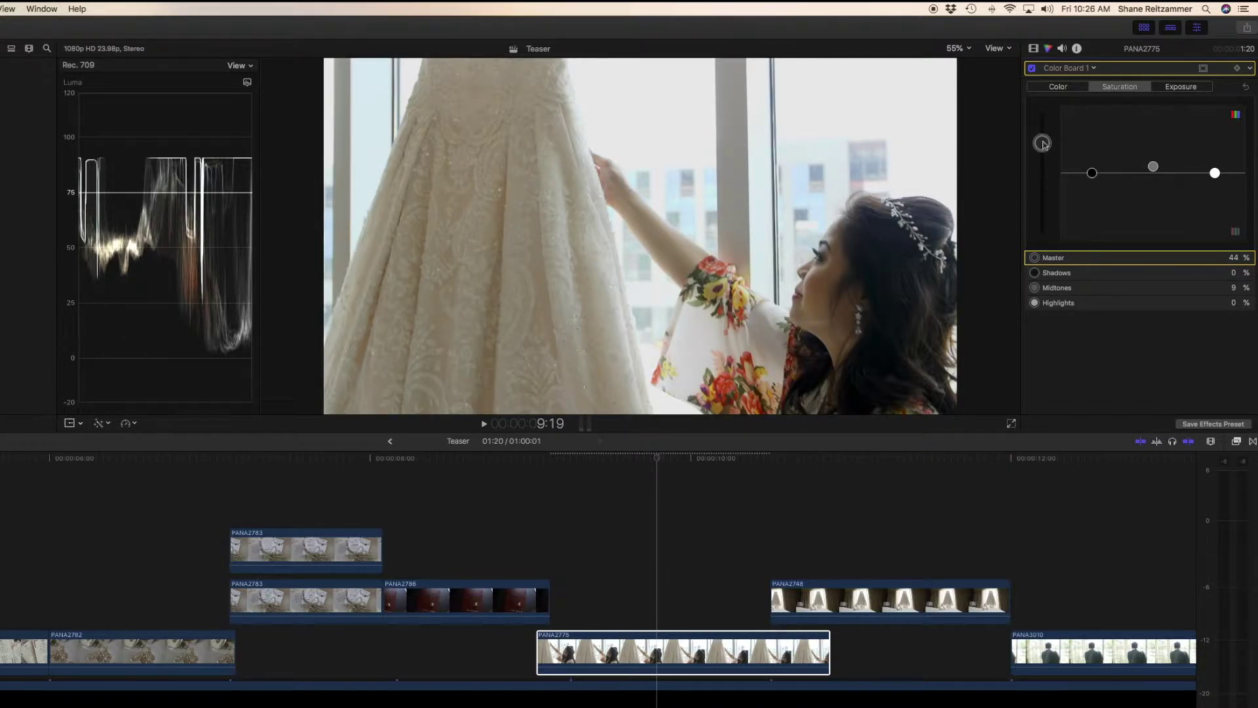
{"action": "left_click_drag", "start_coordinate": [1153, 167], "coordinate": [1062, 187]}
{"action": "left_click", "coordinate": [1055, 86]}
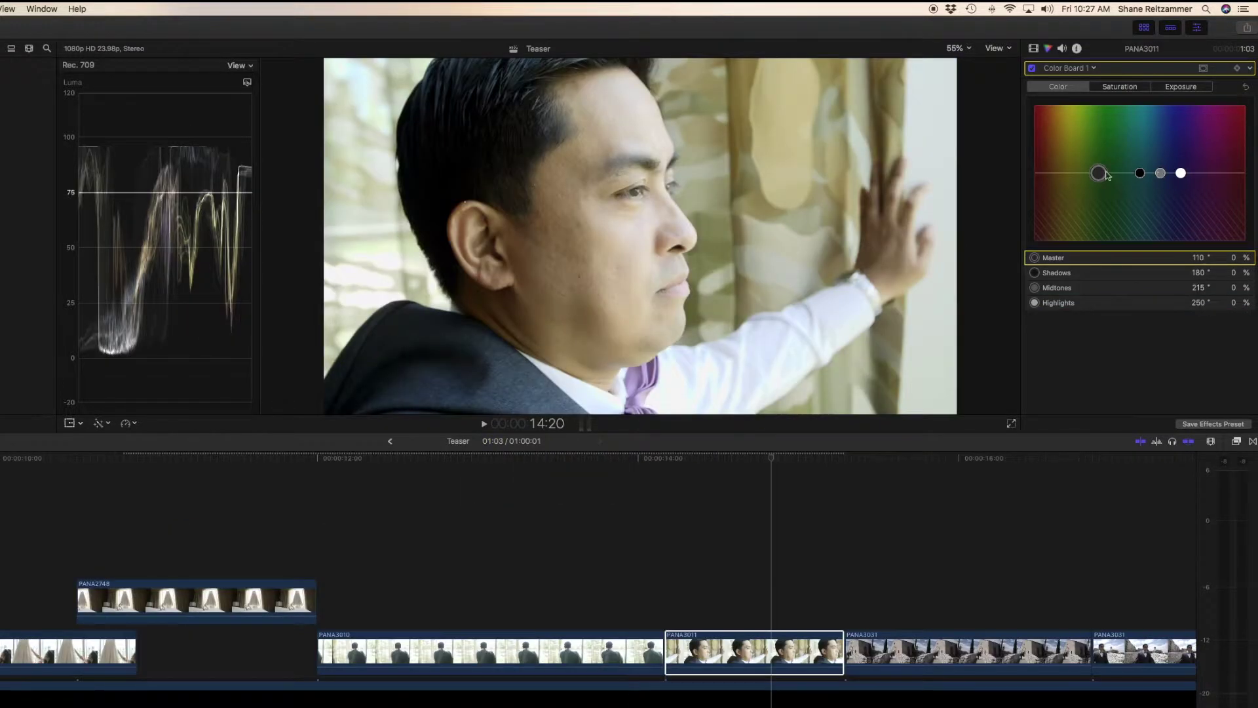
Set the color of the groom close-up PANA3011 to midtones 81°, -8% and highlights 70°, -15%, and compare with the correction off.
{"action": "left_click_drag", "start_coordinate": [1089, 174], "coordinate": [1081, 177]}
{"action": "left_click_drag", "start_coordinate": [1180, 173], "coordinate": [1073, 186]}
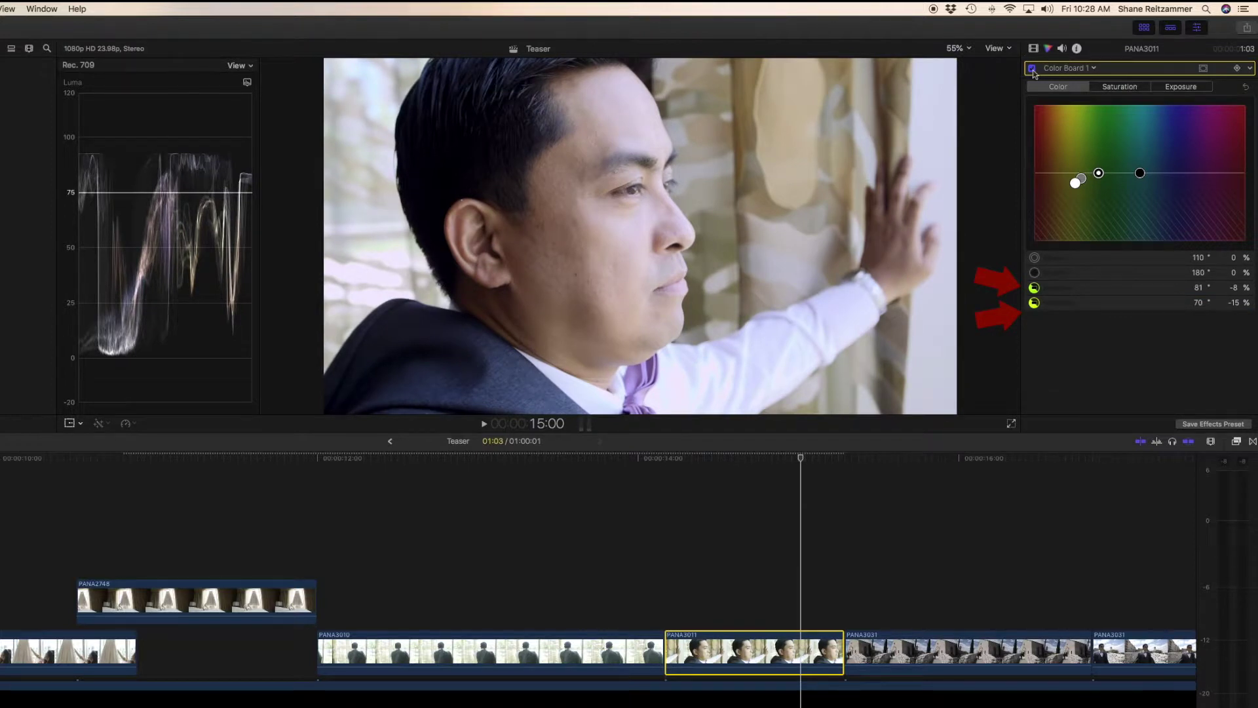
{"action": "left_click", "coordinate": [1033, 69]}
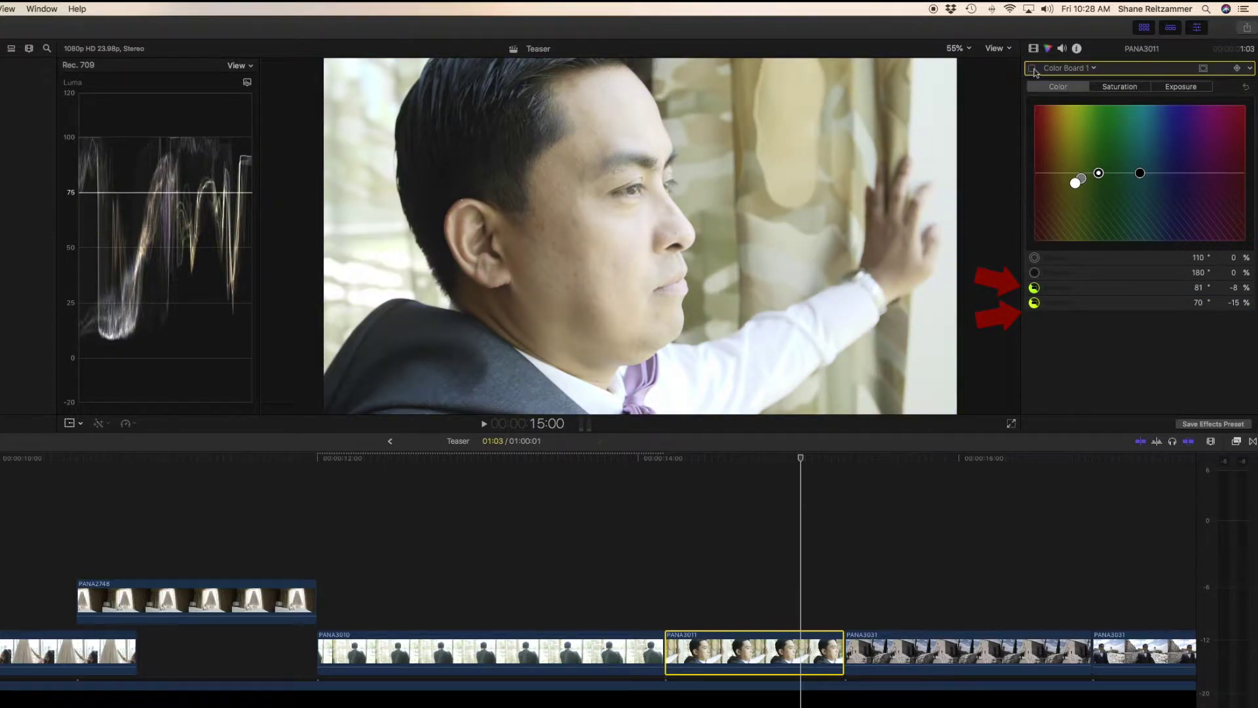
{"action": "left_click", "coordinate": [1033, 68]}
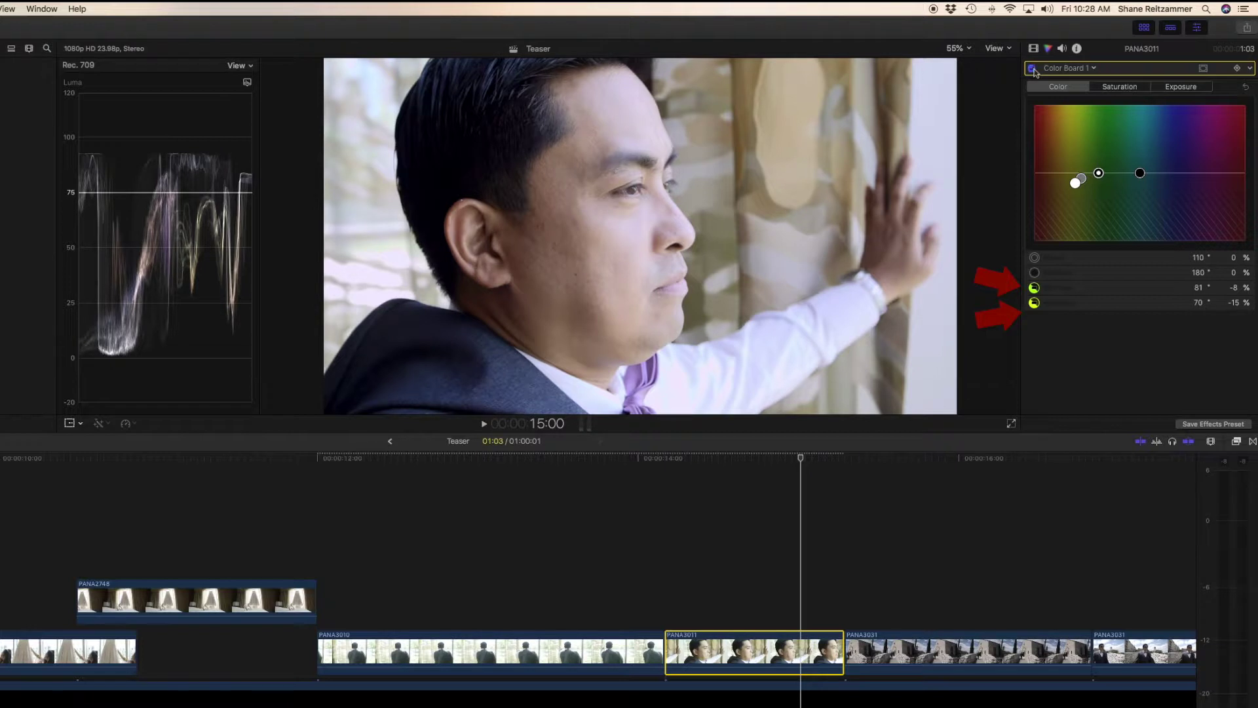
{"action": "left_click", "coordinate": [1033, 69]}
{"action": "left_click", "coordinate": [1032, 69]}
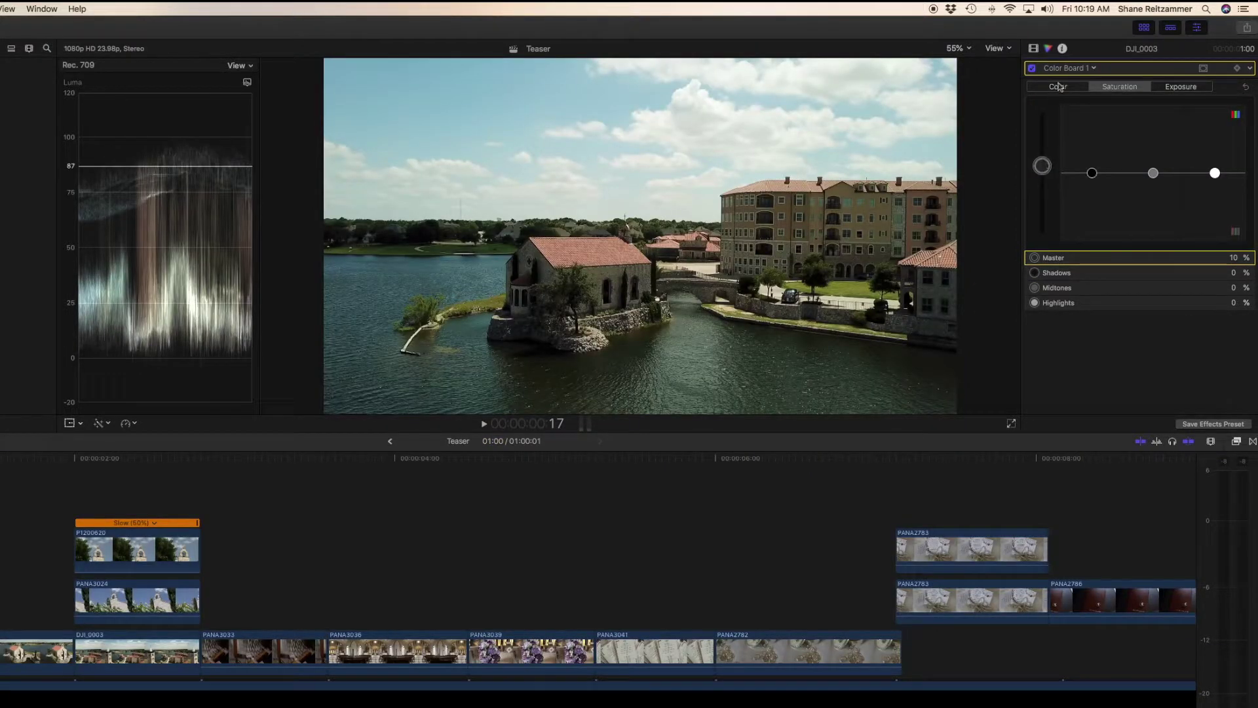
Reduce the yellow in the color highlights of the DJI_0003 aerial clip showing the lakeside buildings.
{"action": "left_click", "coordinate": [1059, 87]}
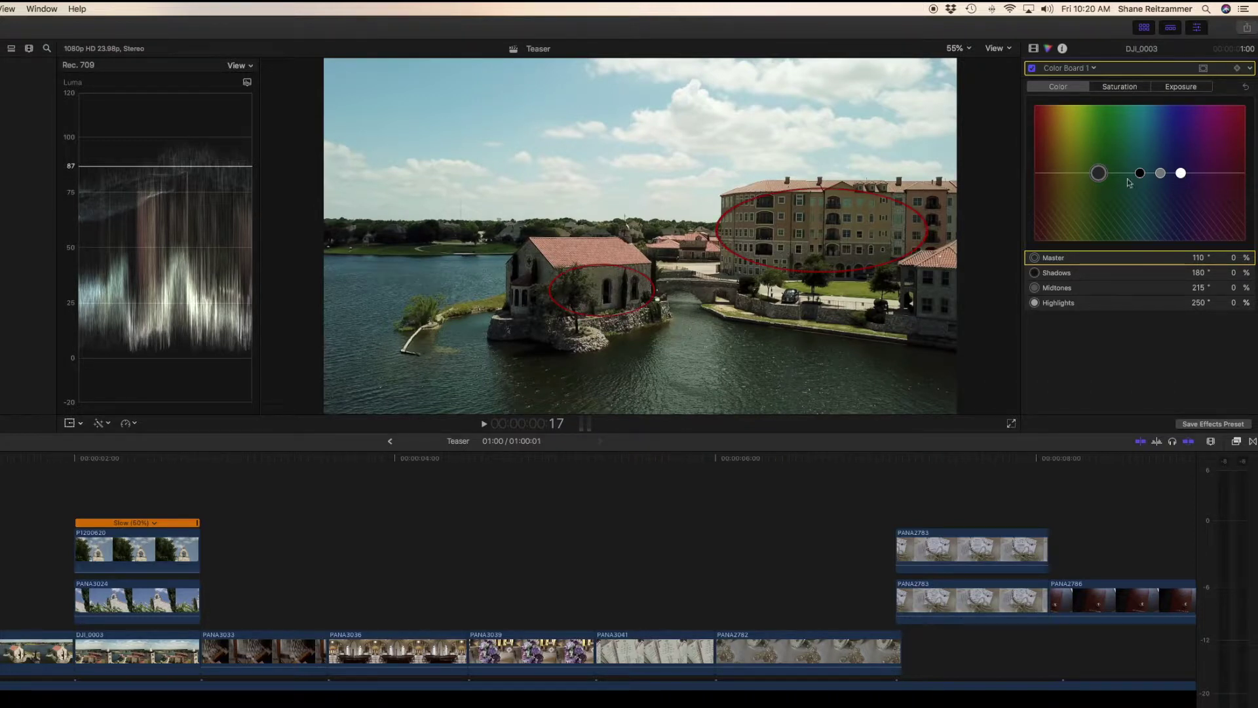
{"action": "mouse_move", "coordinate": [1181, 173]}
{"action": "left_mouse_down"}
{"action": "mouse_move", "coordinate": [1072, 181]}
{"action": "mouse_move", "coordinate": [1074, 208]}
{"action": "mouse_move", "coordinate": [1081, 191]}
{"action": "left_mouse_up"}
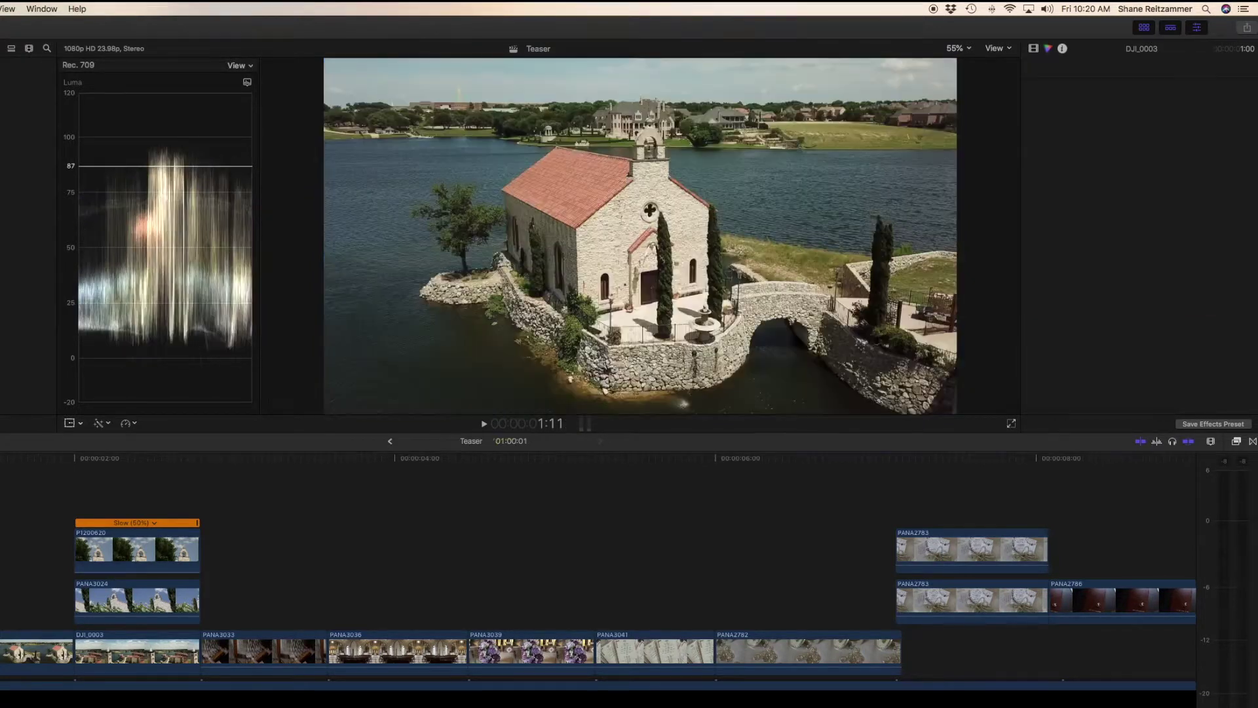
Paste only the Color Board 1 effect from the lakeside buildings clip onto the DJI_0003 aerial clip of the chapel.
{"action": "left_click", "coordinate": [37, 652]}
{"action": "key", "text": "super+shift+v"}
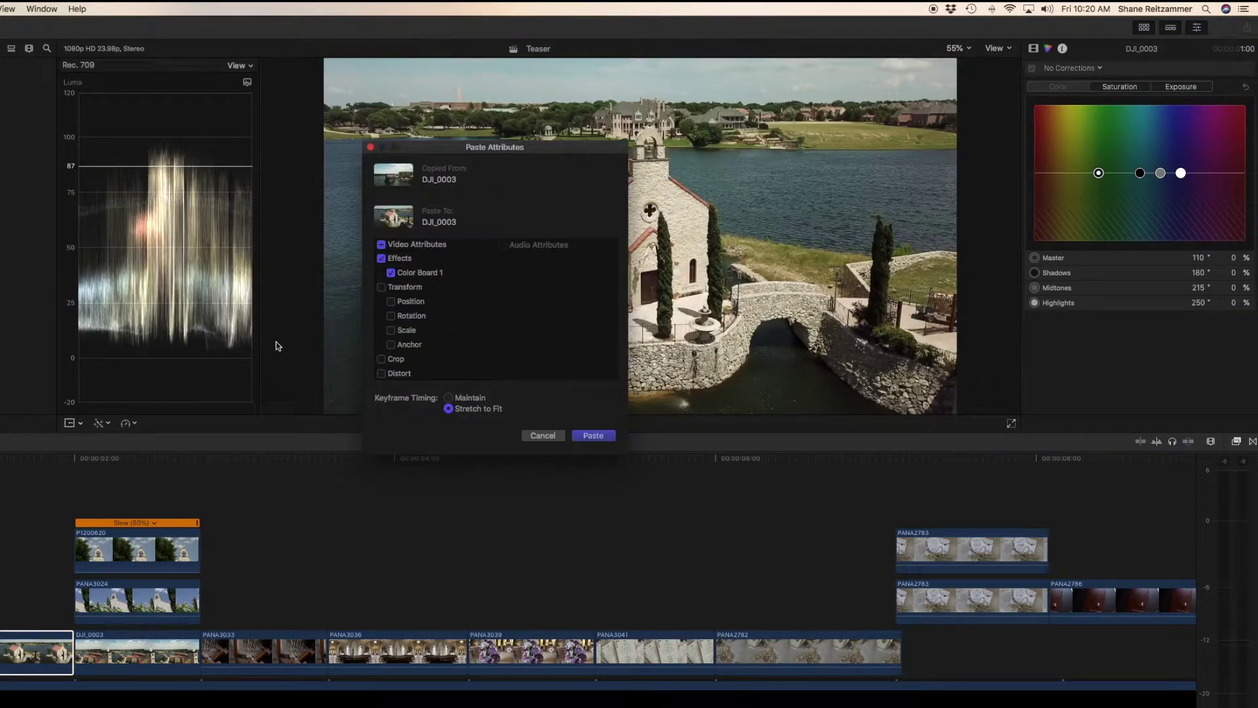
{"action": "left_click", "coordinate": [593, 436]}
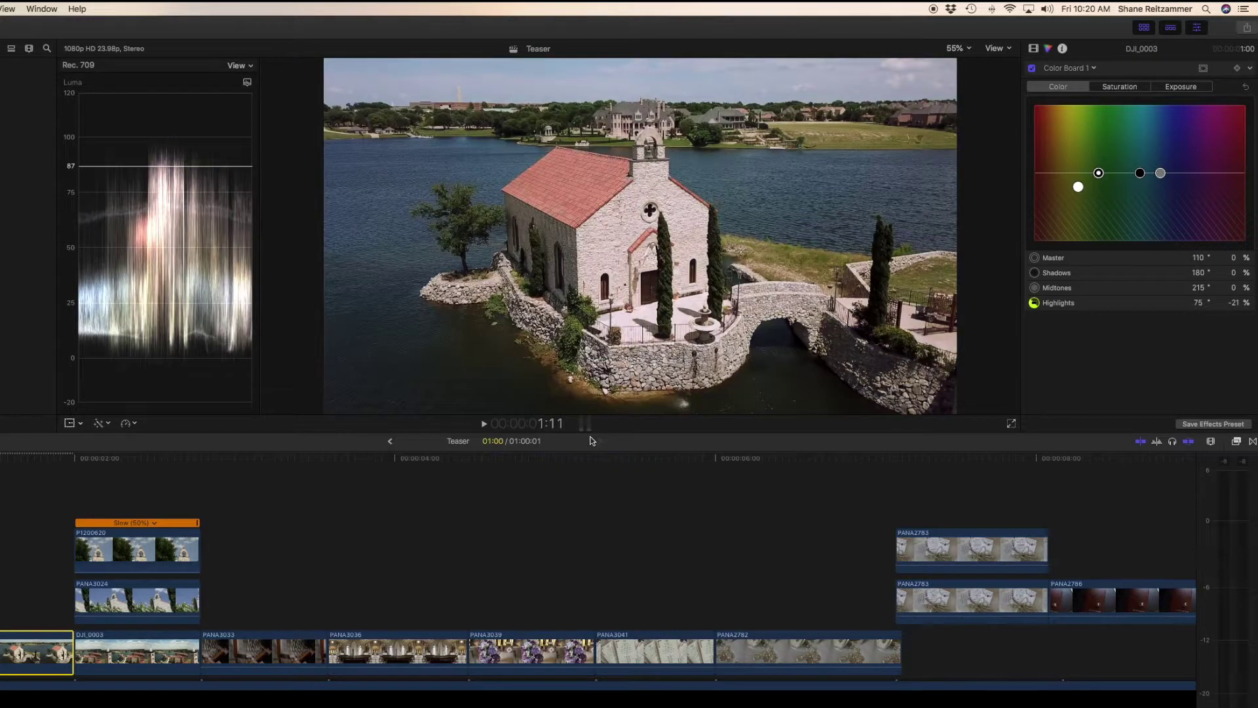
{"action": "key", "text": "space"}
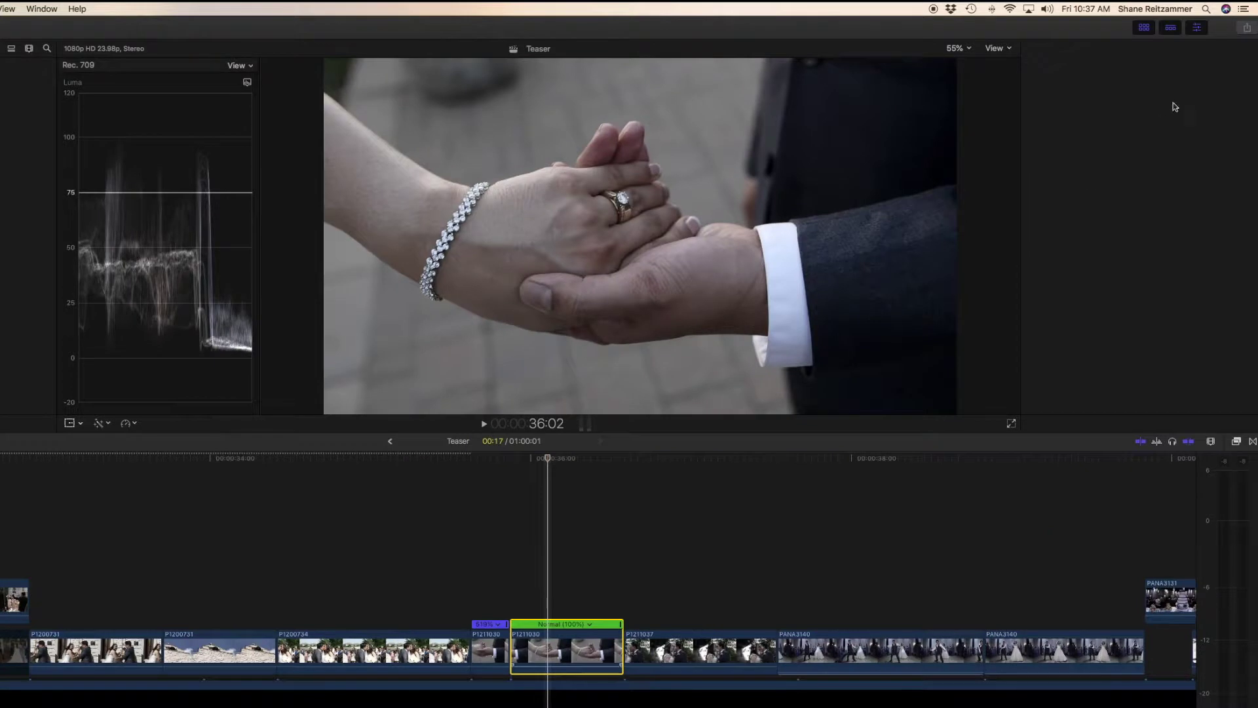
Set the master saturation of the holding-hands clip P1211030 to 40%.
{"action": "key", "text": "ctrl+super+s"}
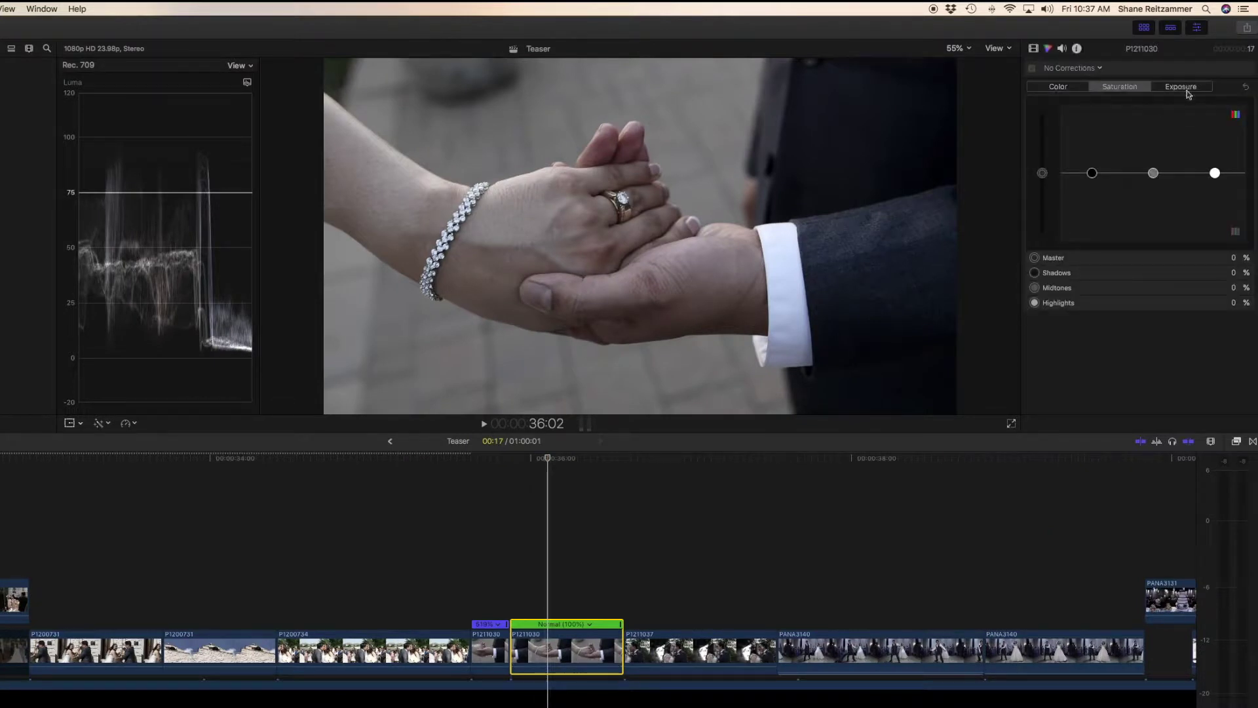
{"action": "left_click", "coordinate": [1182, 87]}
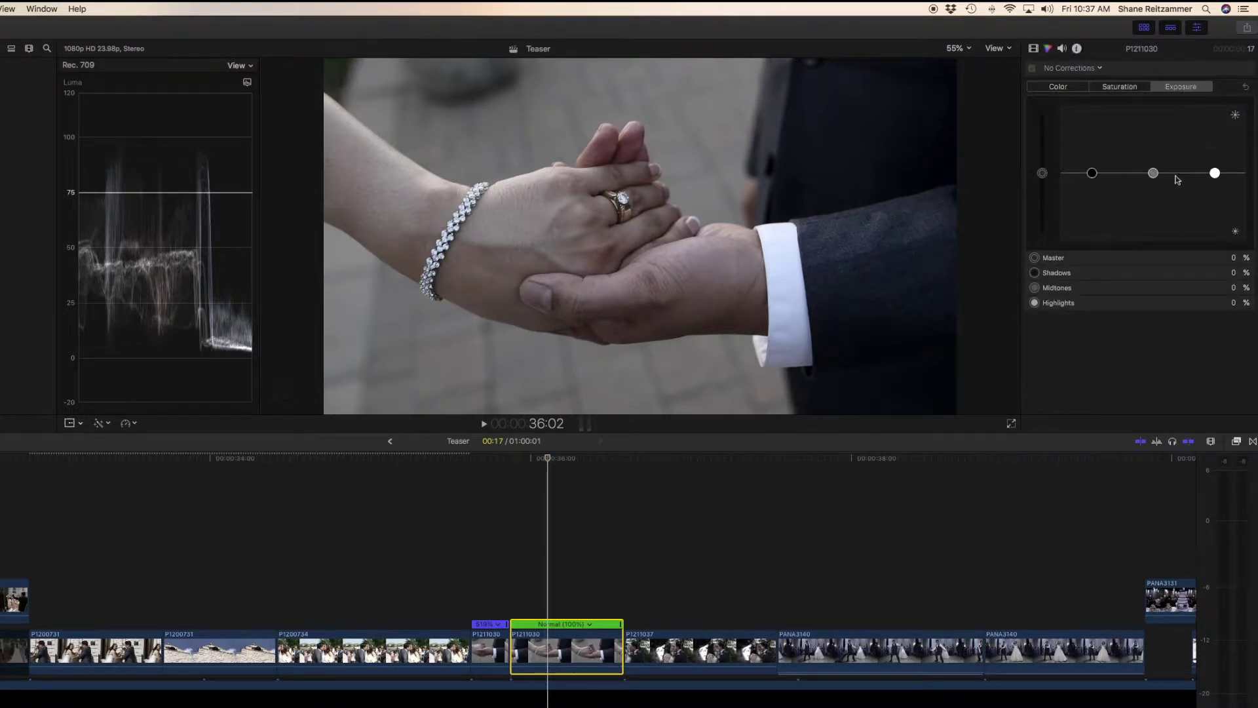
{"action": "left_click", "coordinate": [1122, 87]}
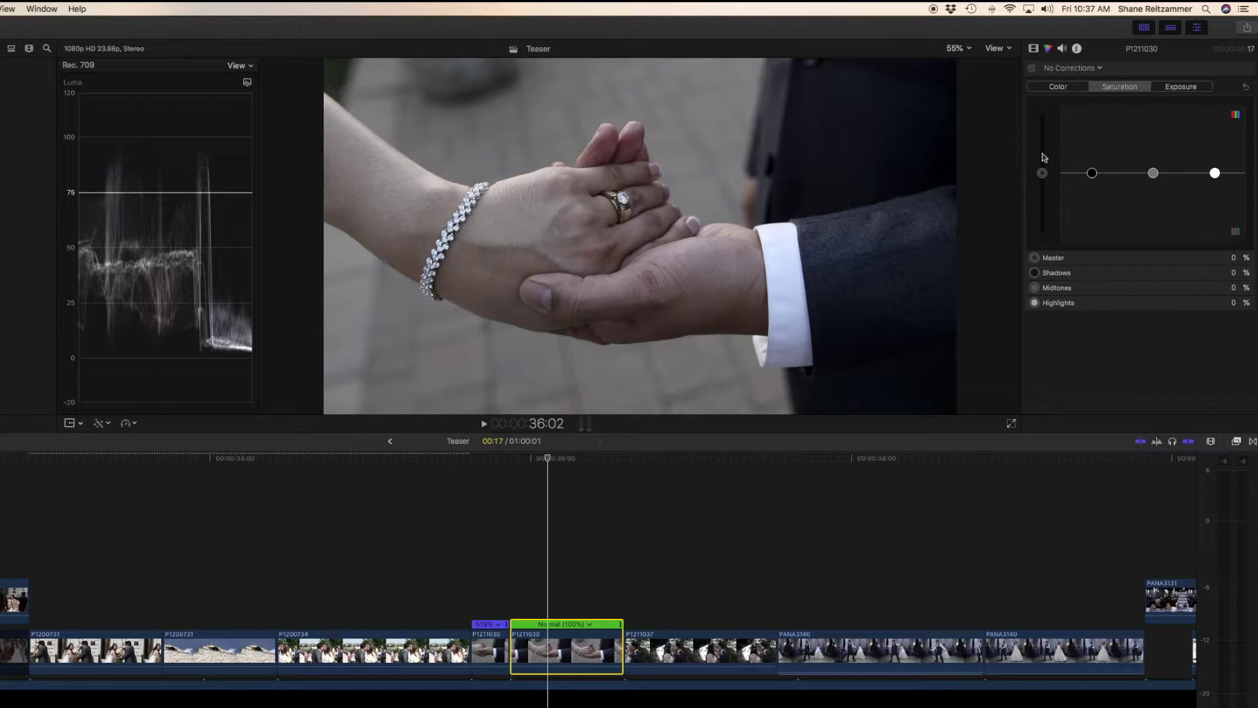
{"action": "left_click_drag", "start_coordinate": [1042, 172], "coordinate": [1047, 146]}
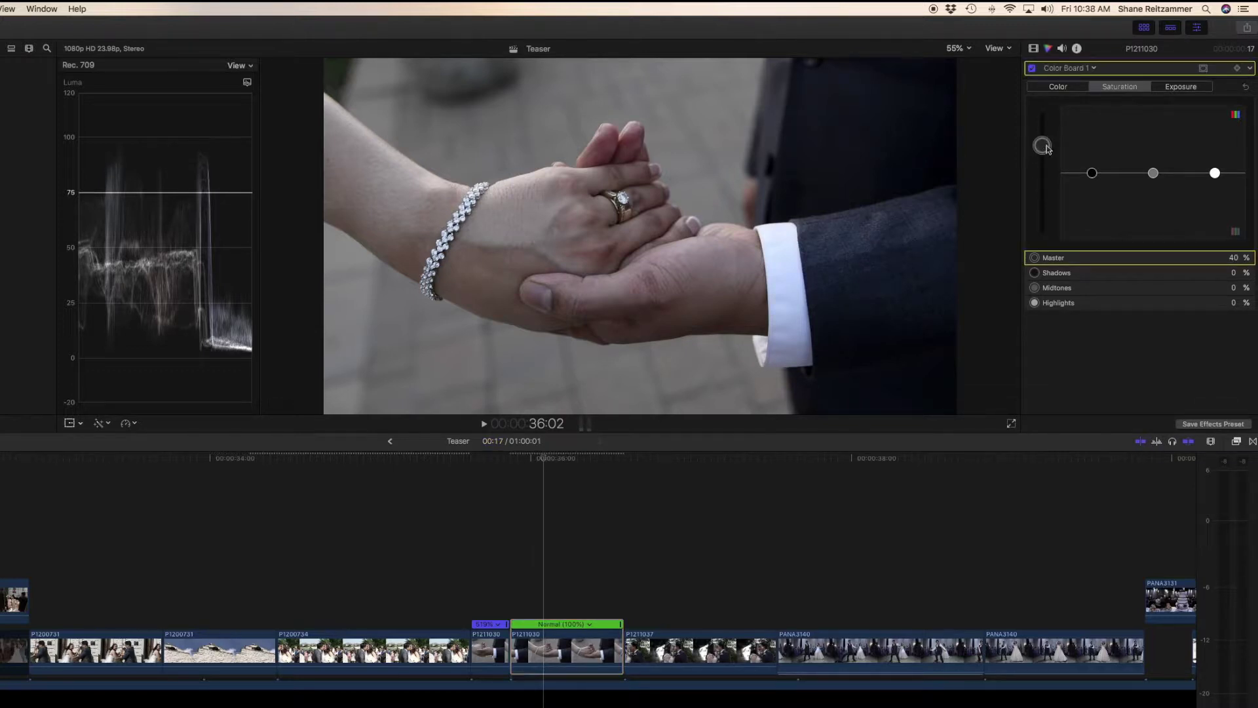
Set the color highlights of clip P1211030 to 173°, -11%, and shift its color midtones slightly.
{"action": "left_click", "coordinate": [1068, 89]}
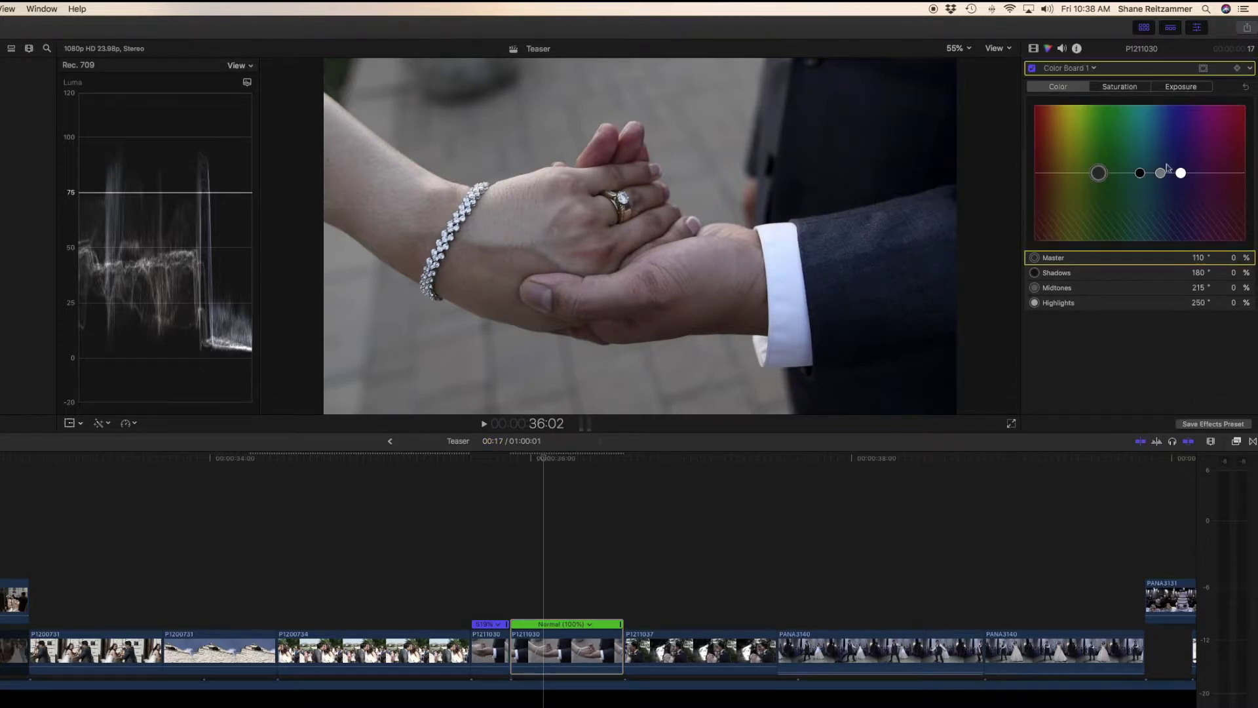
{"action": "left_click_drag", "start_coordinate": [1140, 173], "coordinate": [1138, 181]}
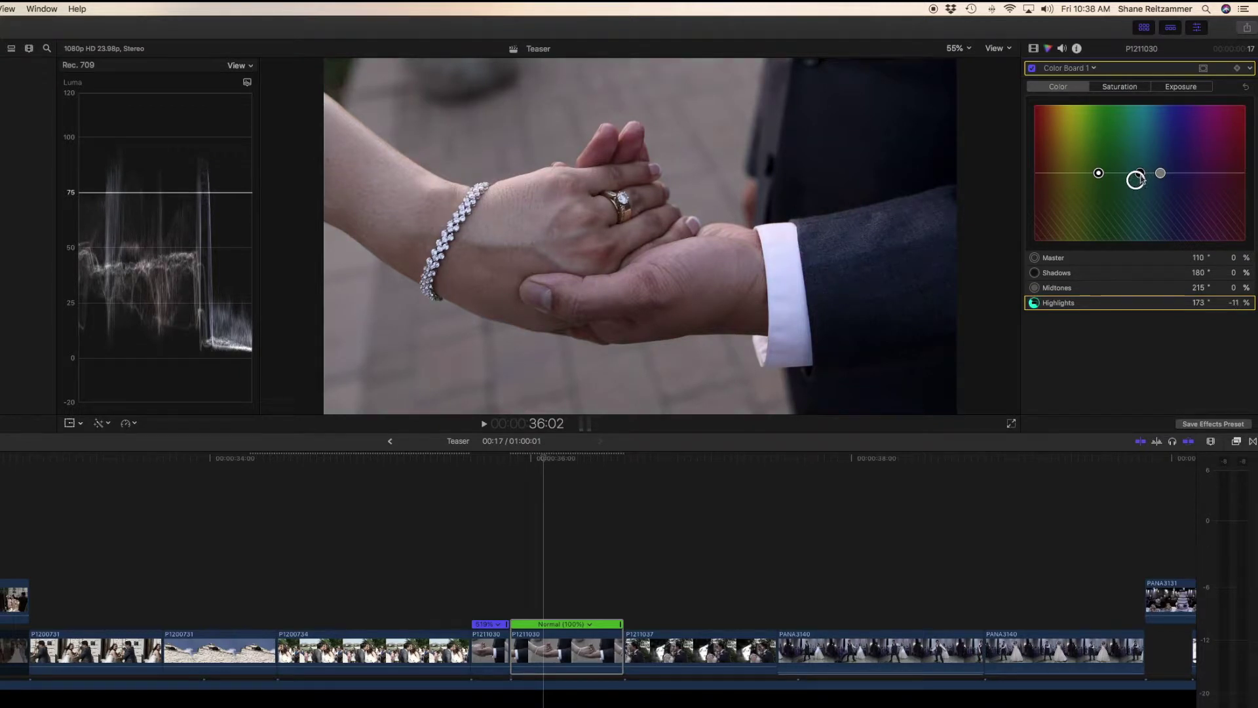
{"action": "left_click_drag", "start_coordinate": [1162, 174], "coordinate": [1155, 176]}
Set the exposure highlights of clip P1211030 to 1% and raise its exposure midtones slightly.
{"action": "left_click", "coordinate": [1183, 89]}
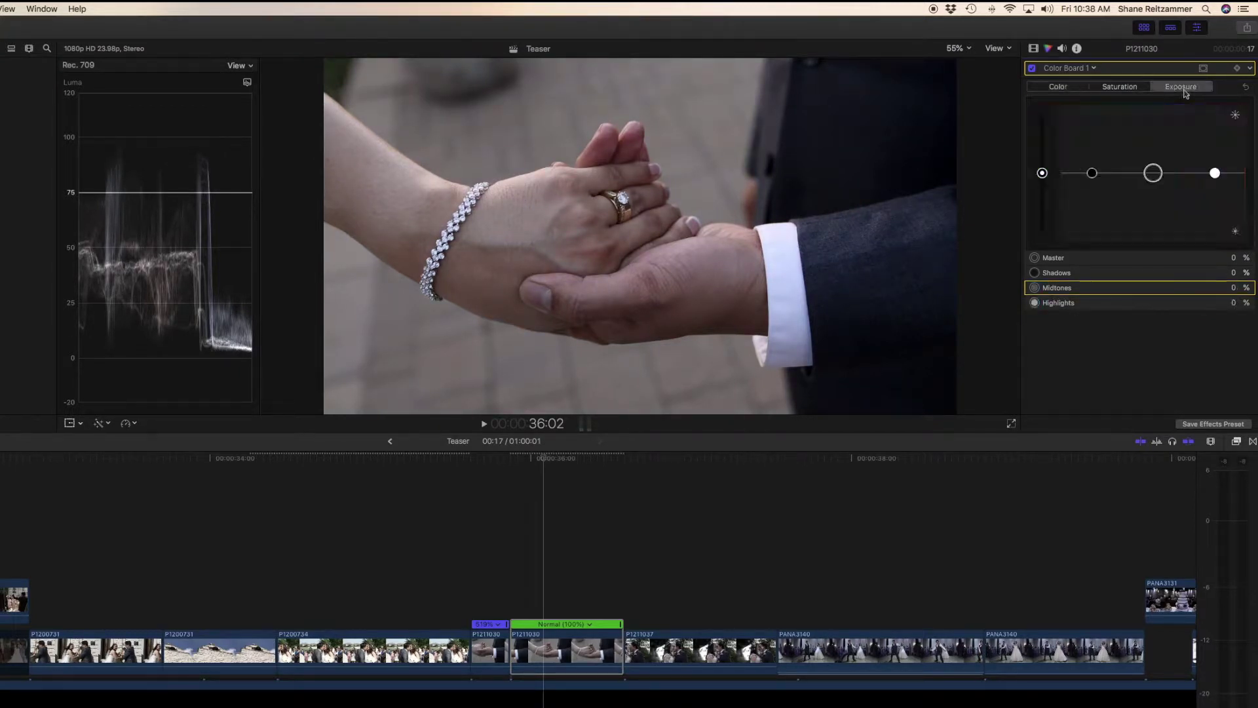
{"action": "left_click", "coordinate": [1216, 173]}
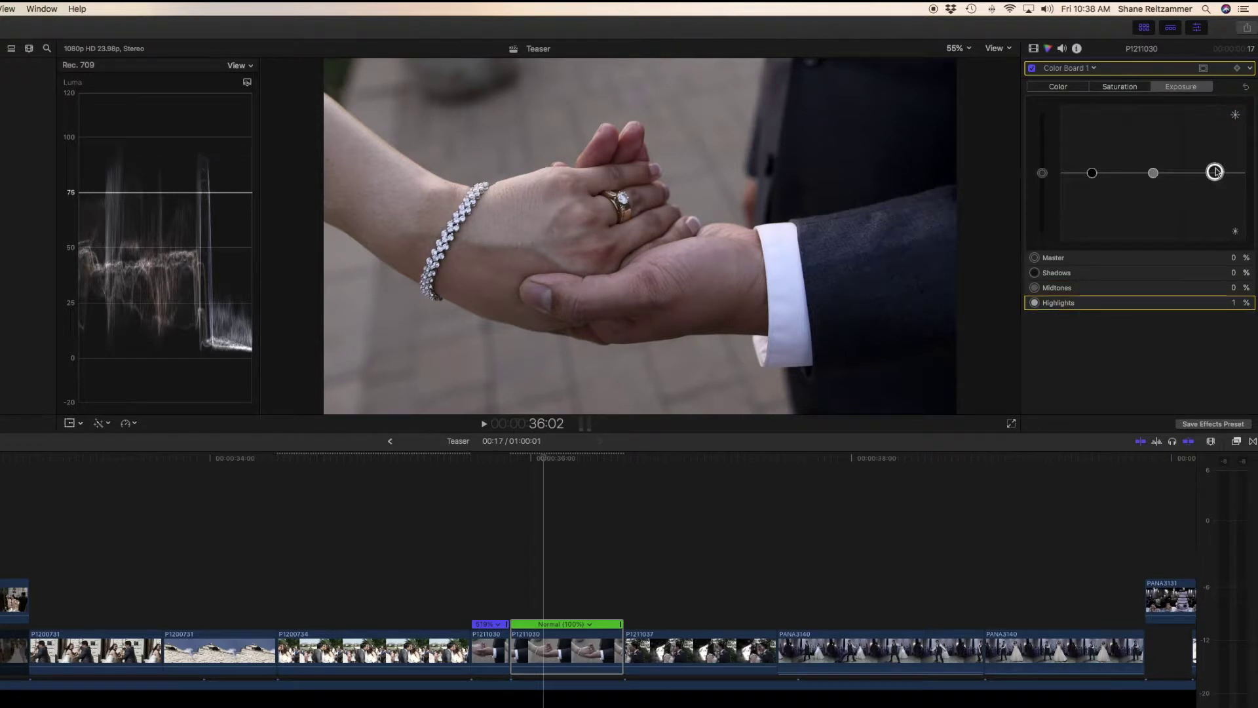
{"action": "left_click_drag", "start_coordinate": [1153, 173], "coordinate": [1153, 168]}
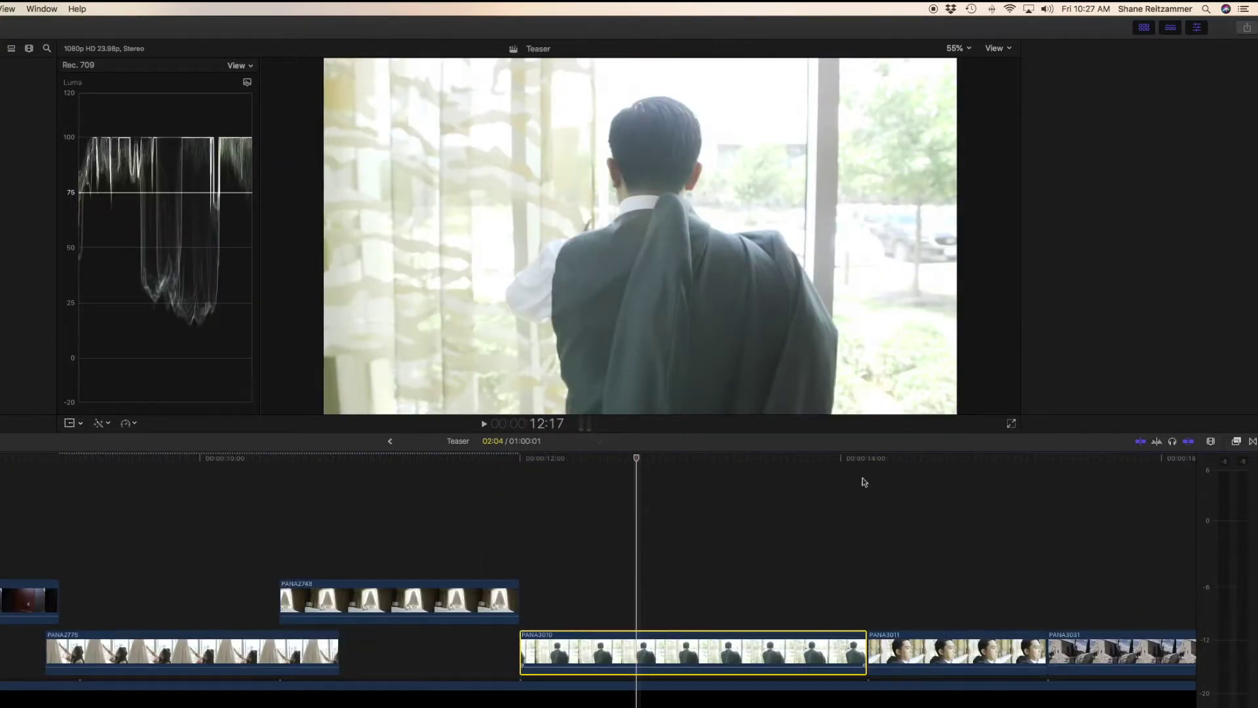
Lower the exposure shadows, midtones and highlights of clip PANA3010 showing the groom from behind at the window.
{"action": "left_click", "coordinate": [1092, 173]}
{"action": "left_click_drag", "start_coordinate": [1093, 176], "coordinate": [1092, 191]}
{"action": "left_click_drag", "start_coordinate": [1153, 174], "coordinate": [1152, 205]}
{"action": "left_click", "coordinate": [1215, 178]}
Raise the master saturation of clip PANA3010 to 18% and reduce the yellow-green in its color highlights and midtones.
{"action": "left_click", "coordinate": [1119, 86]}
{"action": "left_click_drag", "start_coordinate": [1042, 173], "coordinate": [1042, 160]}
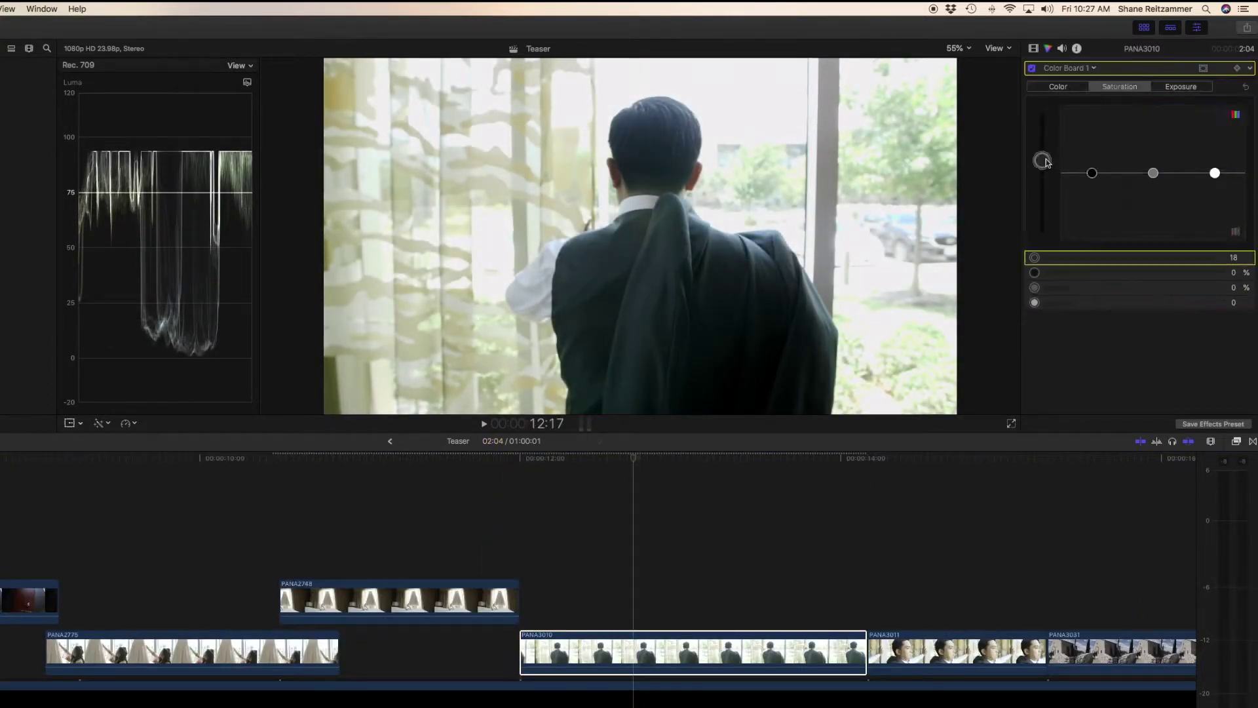
{"action": "left_click", "coordinate": [1059, 87]}
{"action": "left_click_drag", "start_coordinate": [1182, 173], "coordinate": [1095, 177]}
{"action": "left_click_drag", "start_coordinate": [1160, 173], "coordinate": [1081, 178]}
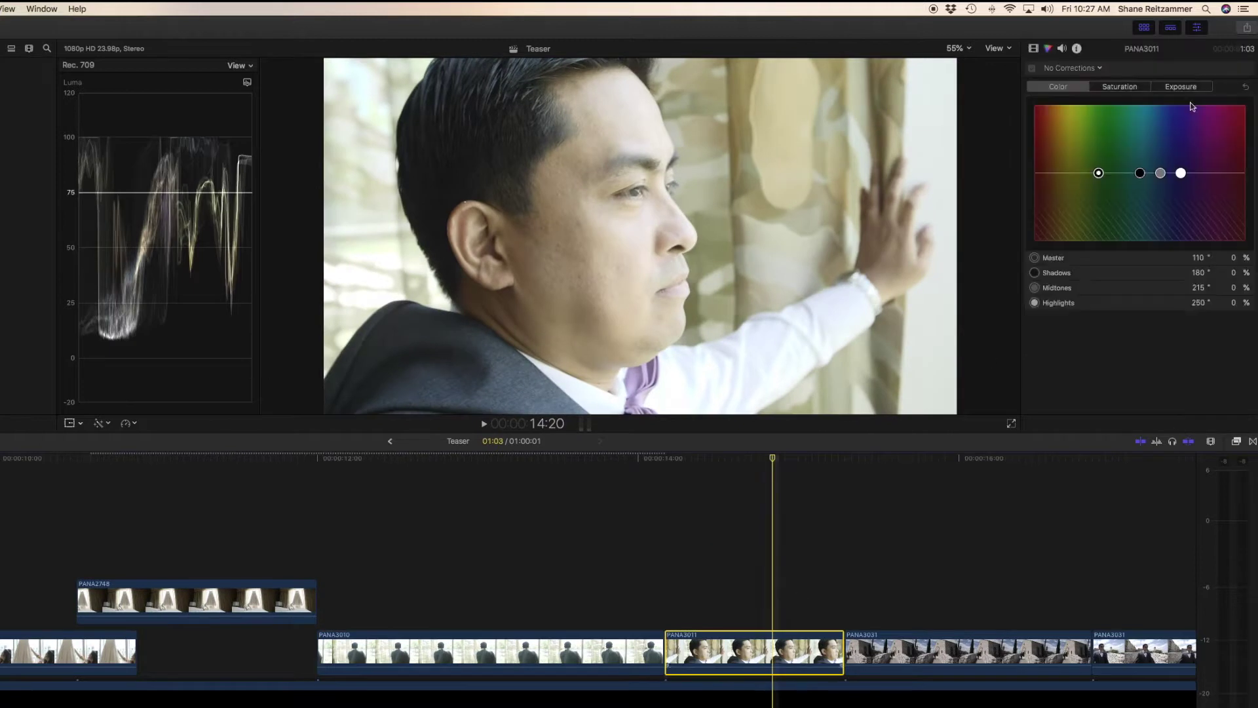
Lower the exposure shadows and highlights of the groom close-up PANA3011, and set its color midtones to 81°, -8% and highlights to 70°, -15%.
{"action": "left_click", "coordinate": [1181, 86]}
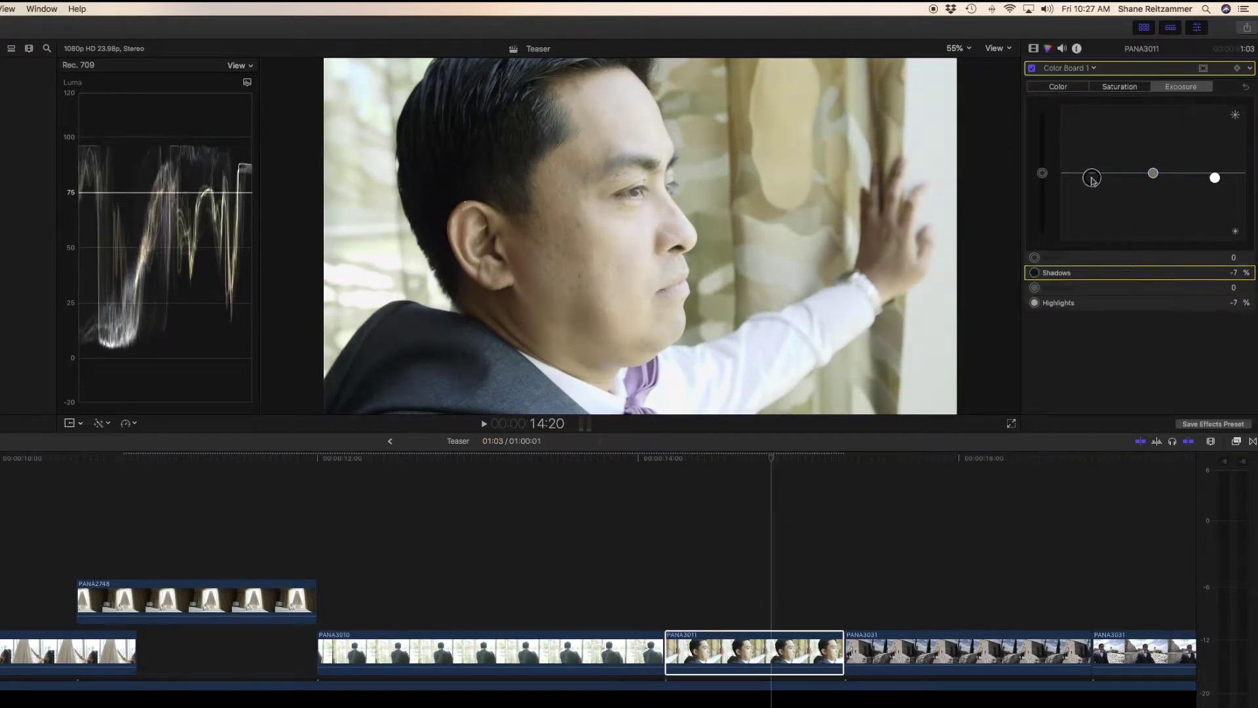
{"action": "left_click", "coordinate": [1120, 86]}
{"action": "left_click", "coordinate": [1059, 87]}
{"action": "left_click_drag", "start_coordinate": [1161, 173], "coordinate": [1081, 178]}
{"action": "left_click_drag", "start_coordinate": [1181, 173], "coordinate": [1098, 173]}
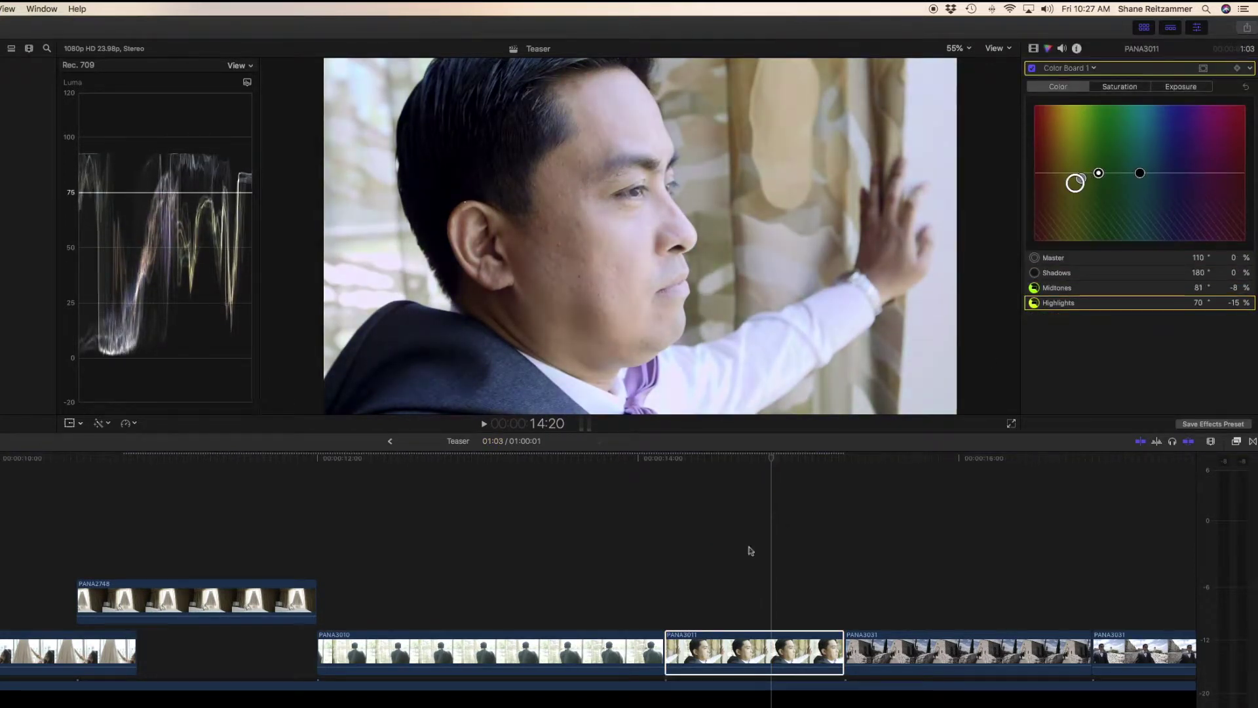
{"action": "left_click", "coordinate": [800, 652]}
{"action": "left_click_drag", "start_coordinate": [1081, 183], "coordinate": [1070, 181]}
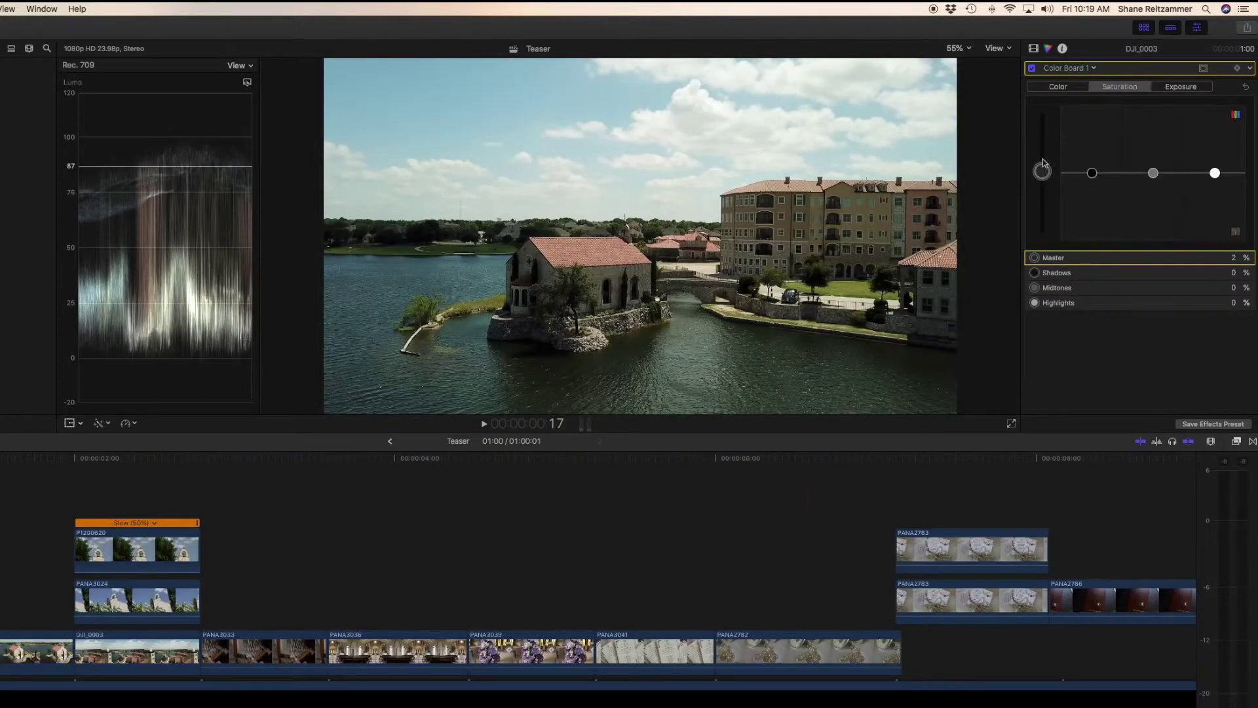
Set the color highlights of the DJI_0003 lakeside buildings clip to 75°, -21%.
{"action": "left_click_drag", "start_coordinate": [1181, 173], "coordinate": [1078, 187]}
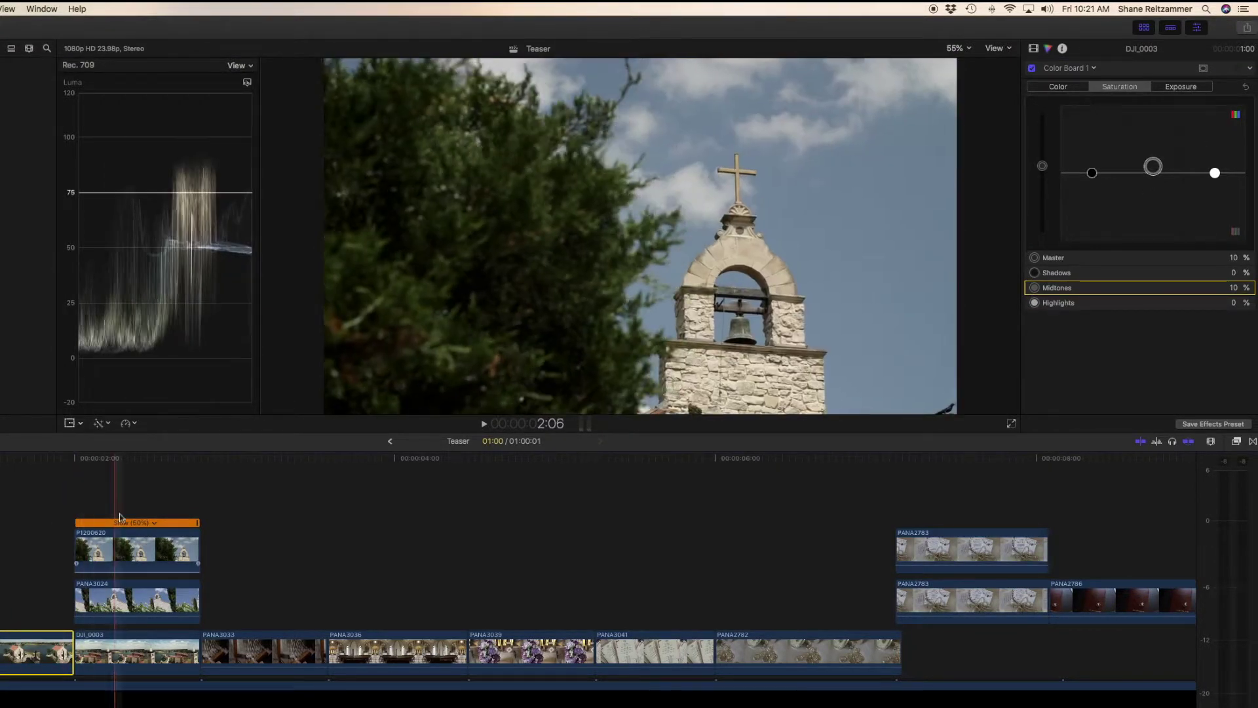
Set the exposure of the bell tower clip P1200620 to highlights 4% and midtones 7%.
{"action": "left_click", "coordinate": [146, 498]}
{"action": "left_click", "coordinate": [146, 538]}
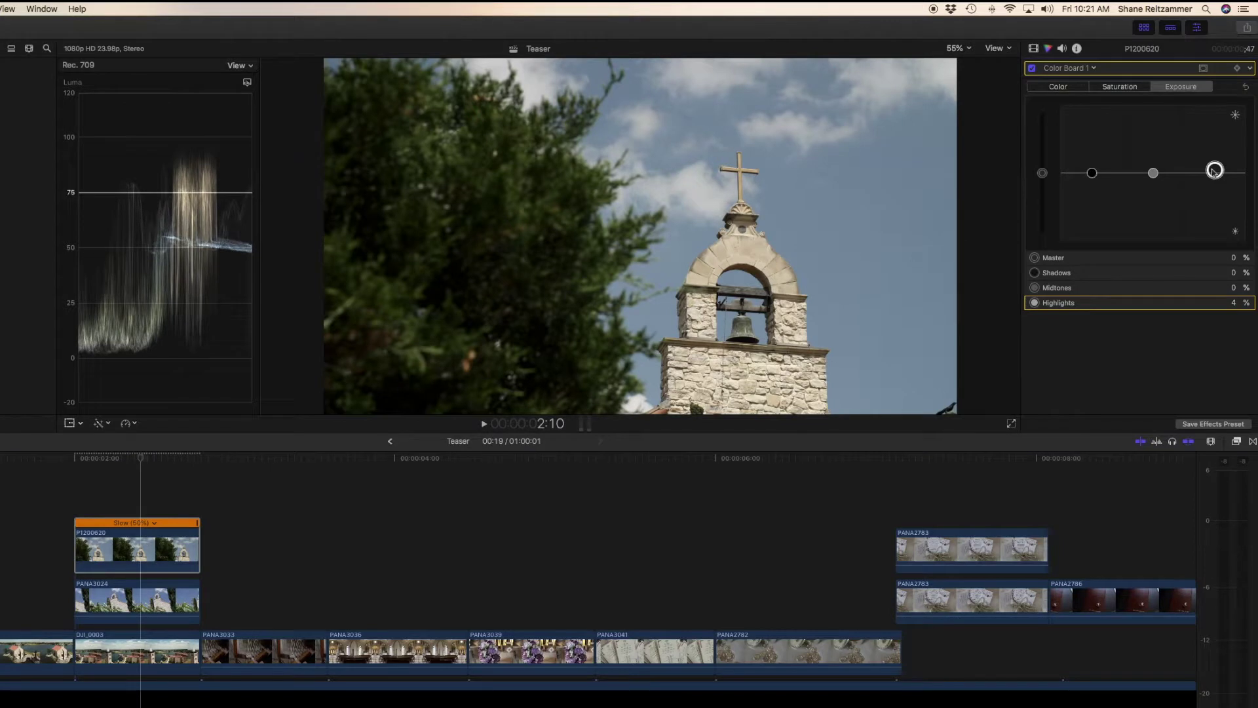
{"action": "left_click_drag", "start_coordinate": [1155, 174], "coordinate": [1155, 171]}
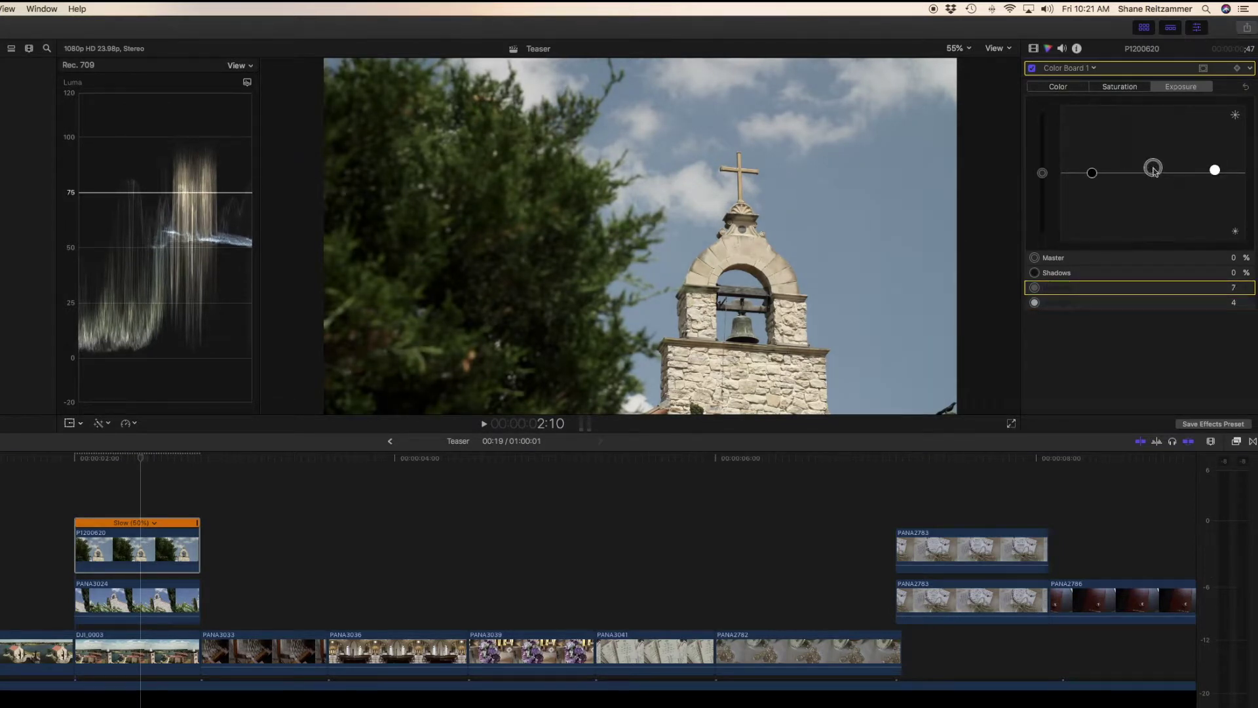
Adjust the saturation highlights and midtones of the bell tower clip P1200620 and shift the hue of its color highlights.
{"action": "left_click", "coordinate": [1143, 86]}
{"action": "left_click", "coordinate": [1214, 172]}
{"action": "left_click", "coordinate": [1154, 173]}
{"action": "left_click", "coordinate": [1185, 88]}
{"action": "left_click", "coordinate": [1139, 90]}
{"action": "left_click", "coordinate": [1183, 89]}
{"action": "left_click", "coordinate": [1046, 89]}
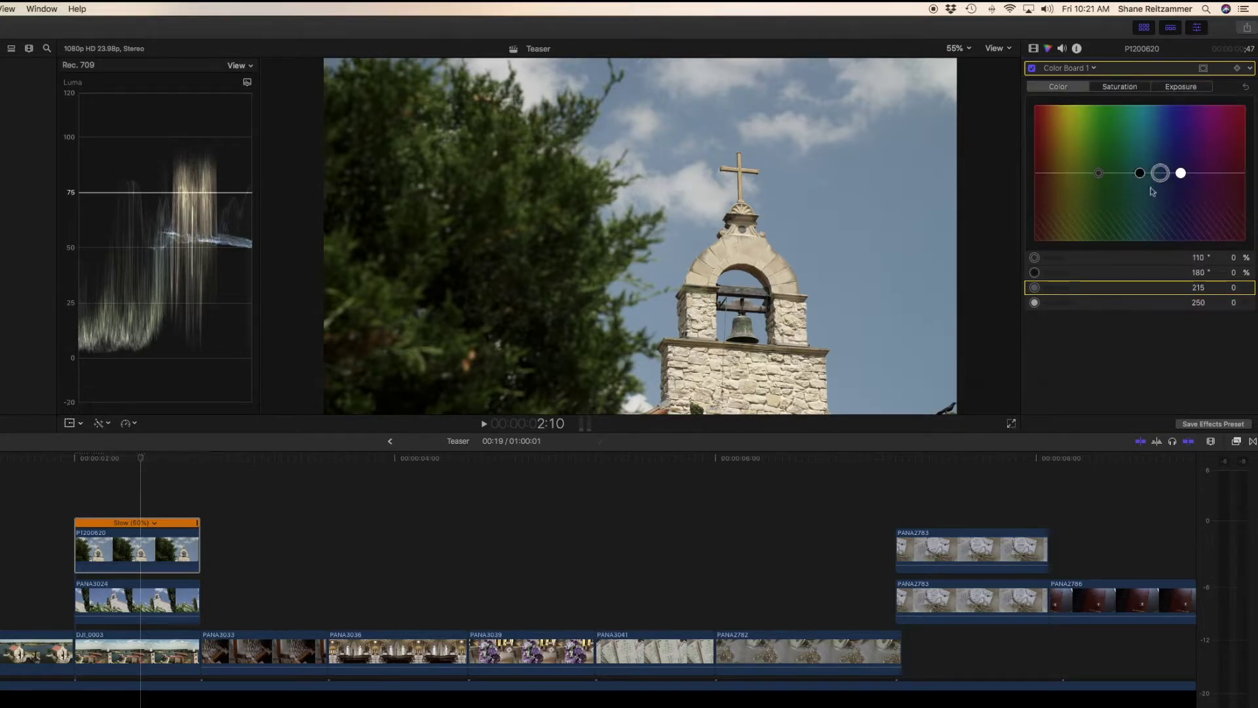
{"action": "left_click_drag", "start_coordinate": [1181, 173], "coordinate": [1106, 173]}
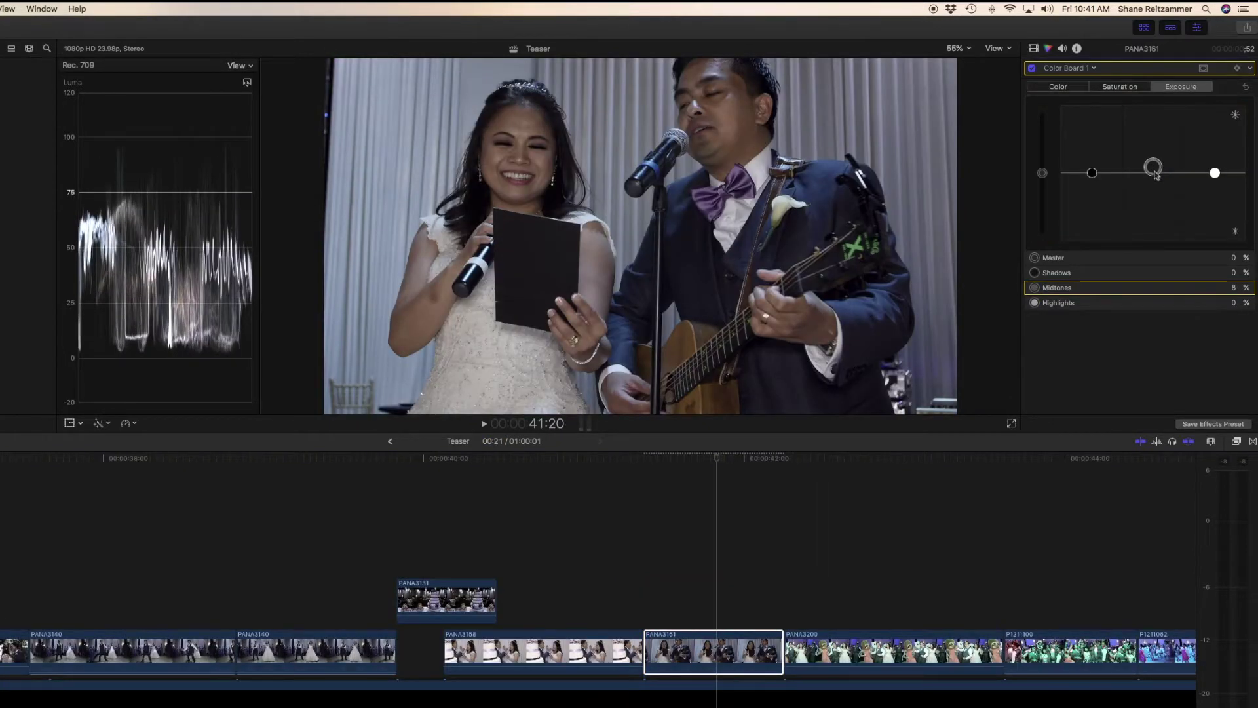
Set the exposure midtones of the singing couple clip PANA3161 to 8% and its color highlights to 48°, -9%.
{"action": "left_click_drag", "start_coordinate": [1154, 169], "coordinate": [1071, 177]}
{"action": "key", "text": "super+ctrl+s"}
{"action": "key", "text": "super+ctrl+c"}
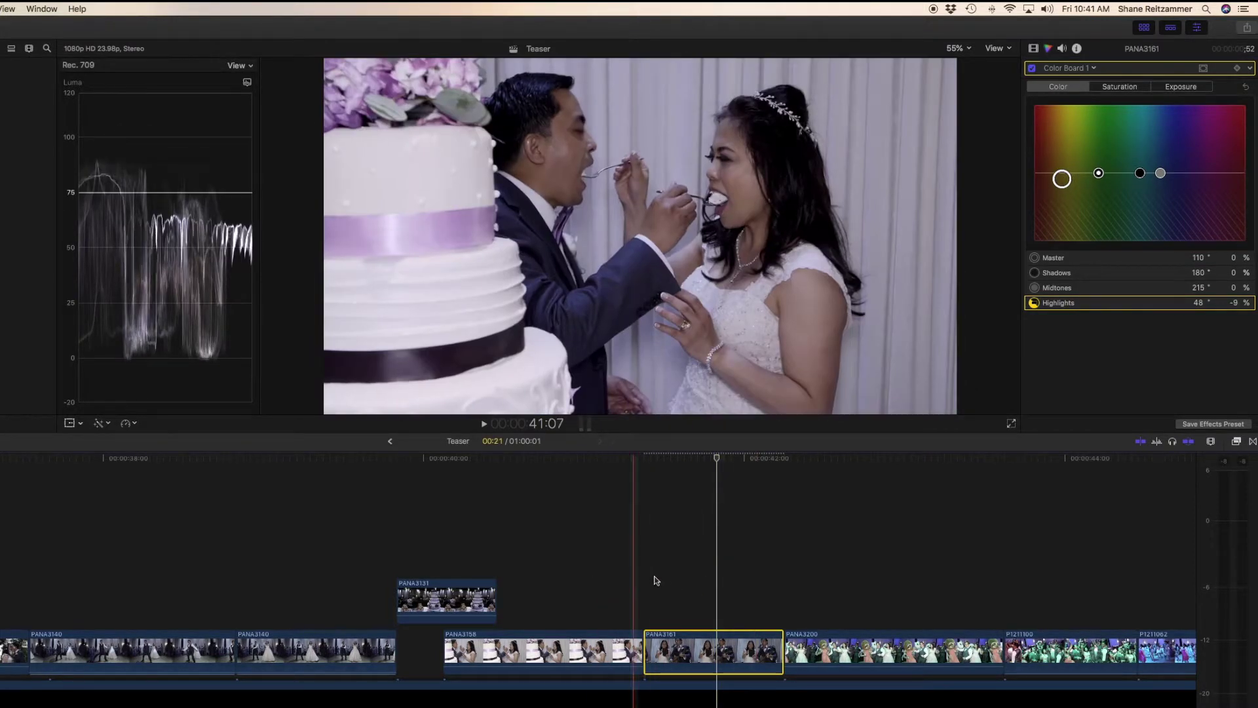
Select the dance floor clip PANA3200 with the couple and the costumed guests.
{"action": "scroll", "coordinate": [830, 569], "scroll_direction": "right", "scroll_amount": 6}
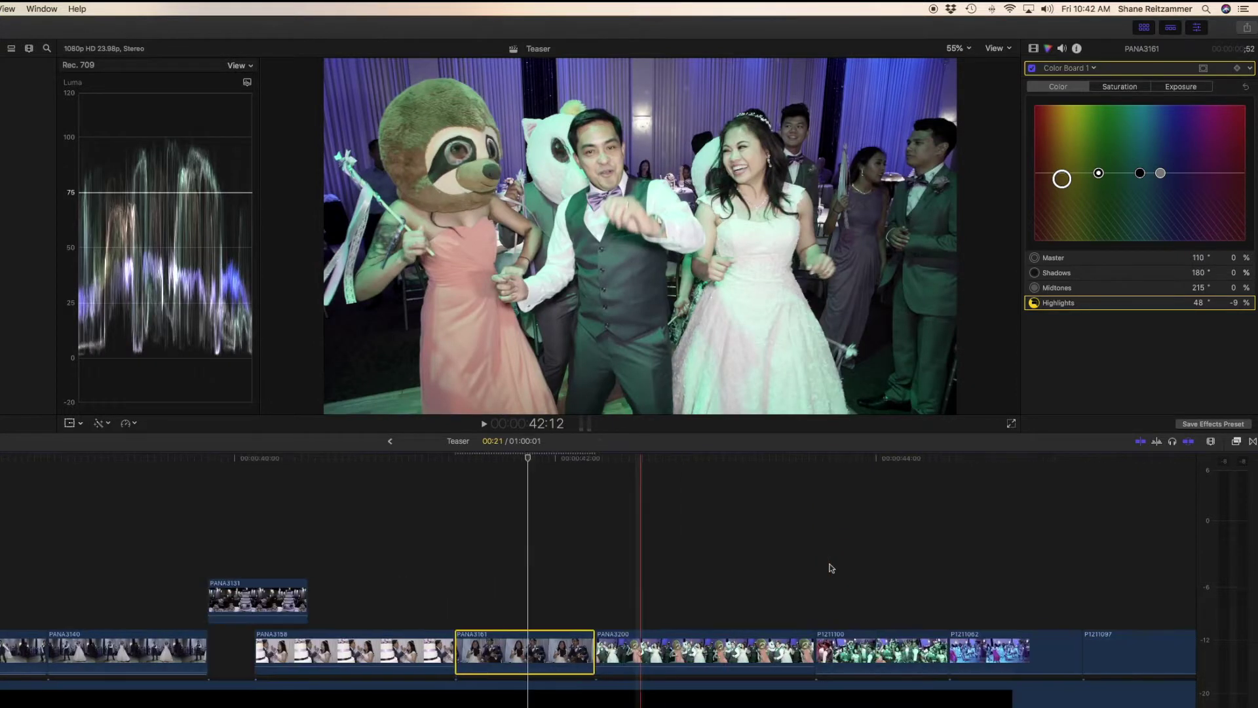
{"action": "left_click", "coordinate": [677, 646]}
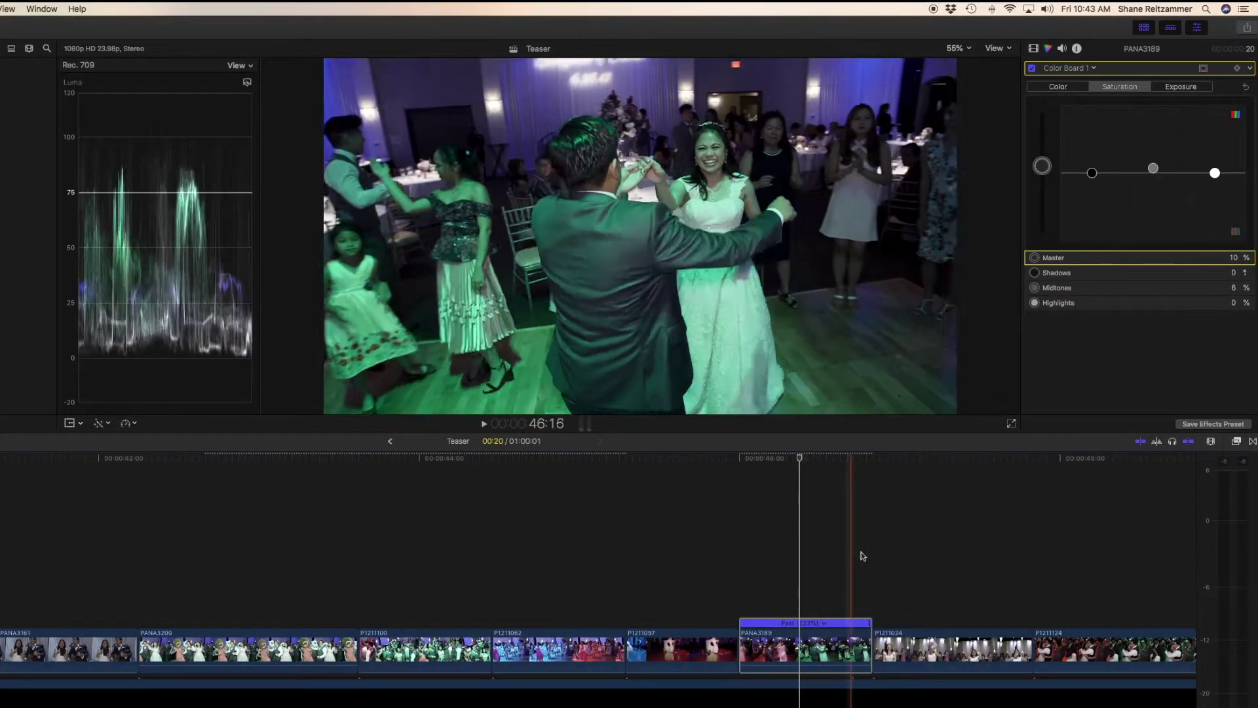
Lower the exposure highlights of the bouquet toss clip P1211024 and reduce the yellow in its color highlights.
{"action": "scroll", "coordinate": [905, 555], "scroll_direction": "right", "scroll_amount": 5}
{"action": "left_click", "coordinate": [554, 646]}
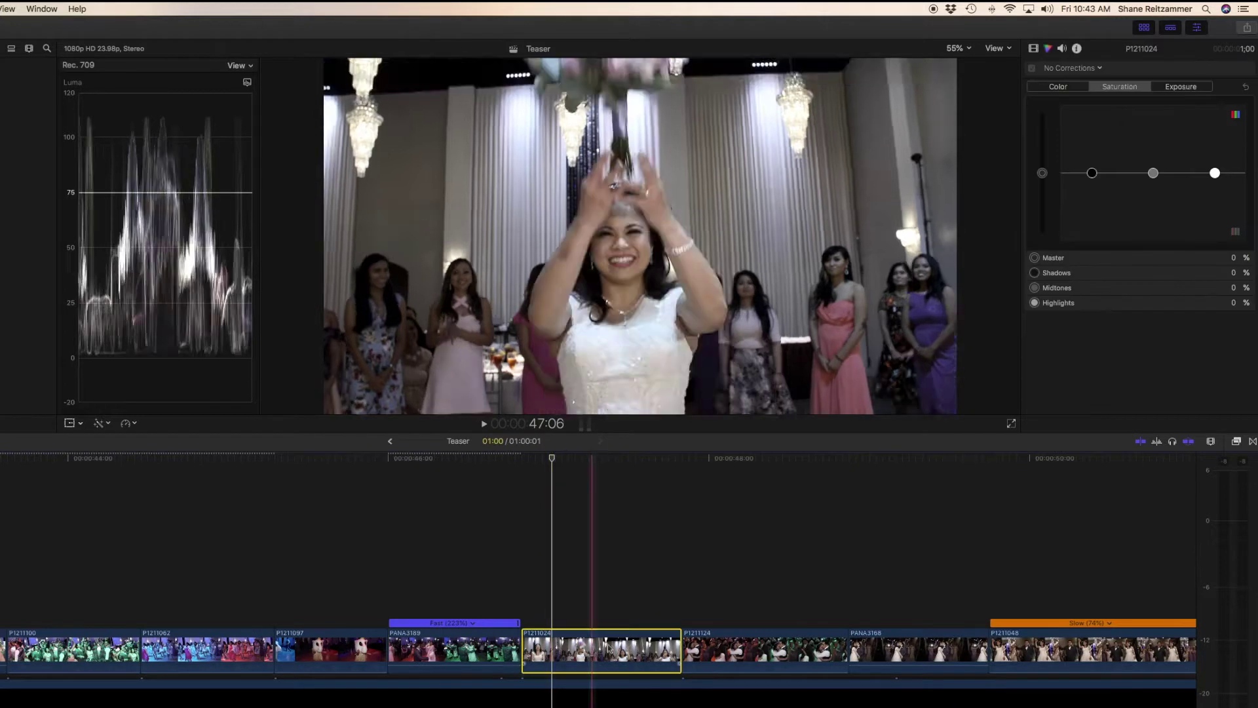
{"action": "left_click", "coordinate": [1181, 86]}
{"action": "left_click_drag", "start_coordinate": [1215, 173], "coordinate": [1214, 183]}
{"action": "left_click", "coordinate": [1059, 87]}
{"action": "left_click_drag", "start_coordinate": [1092, 173], "coordinate": [1077, 178]}
{"action": "left_click_drag", "start_coordinate": [1181, 173], "coordinate": [1080, 185]}
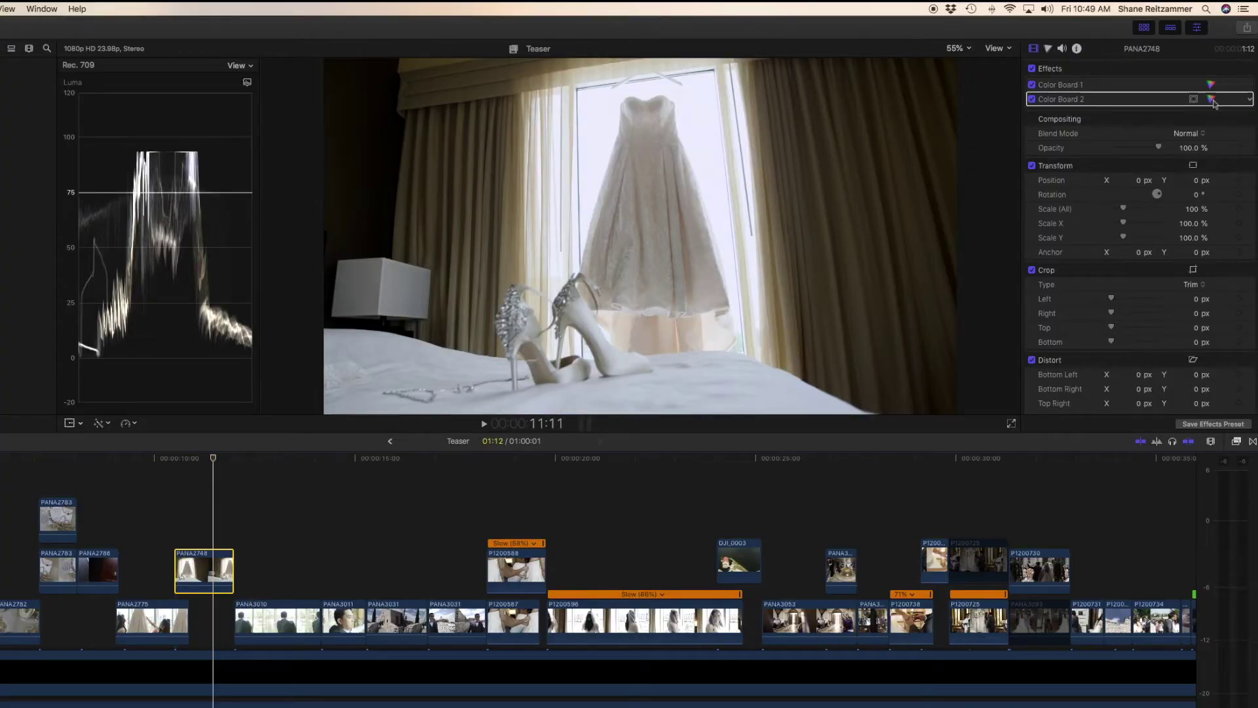
Add a color mask to Color Board 2 of the hanging dress clip PANA2748, sampling the bright window behind the dress.
{"action": "left_click", "coordinate": [1194, 100]}
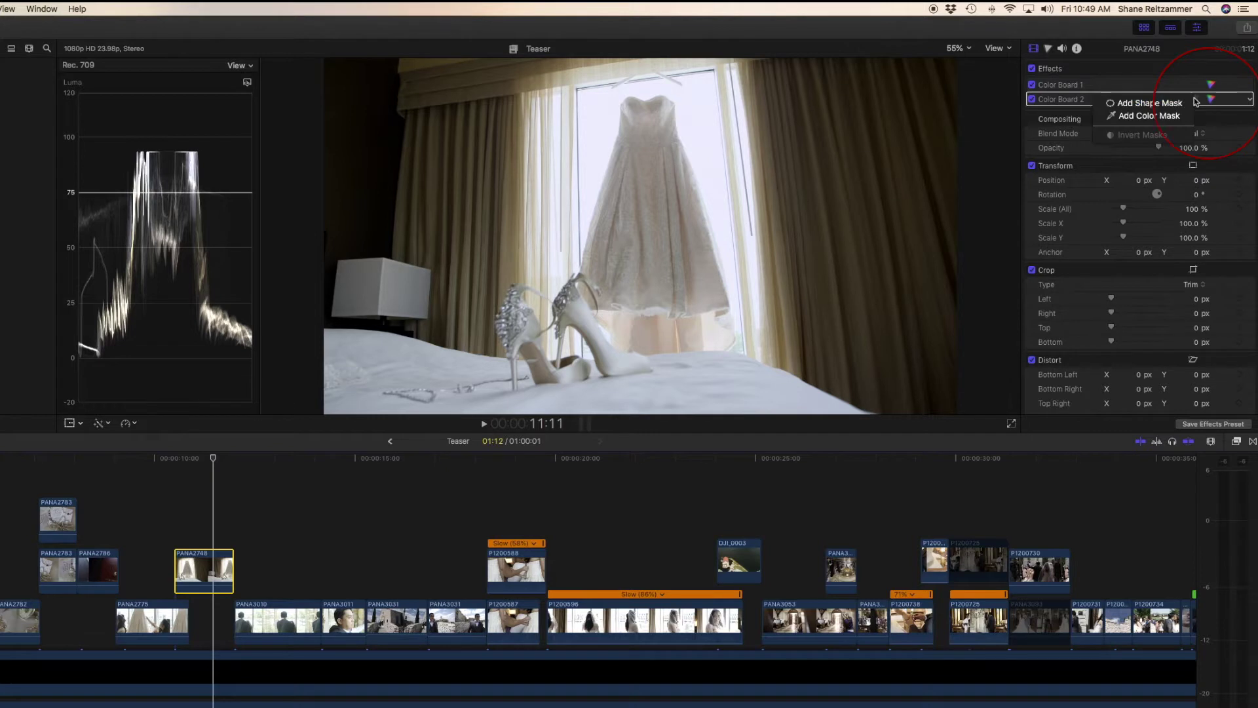
{"action": "left_click", "coordinate": [1168, 116]}
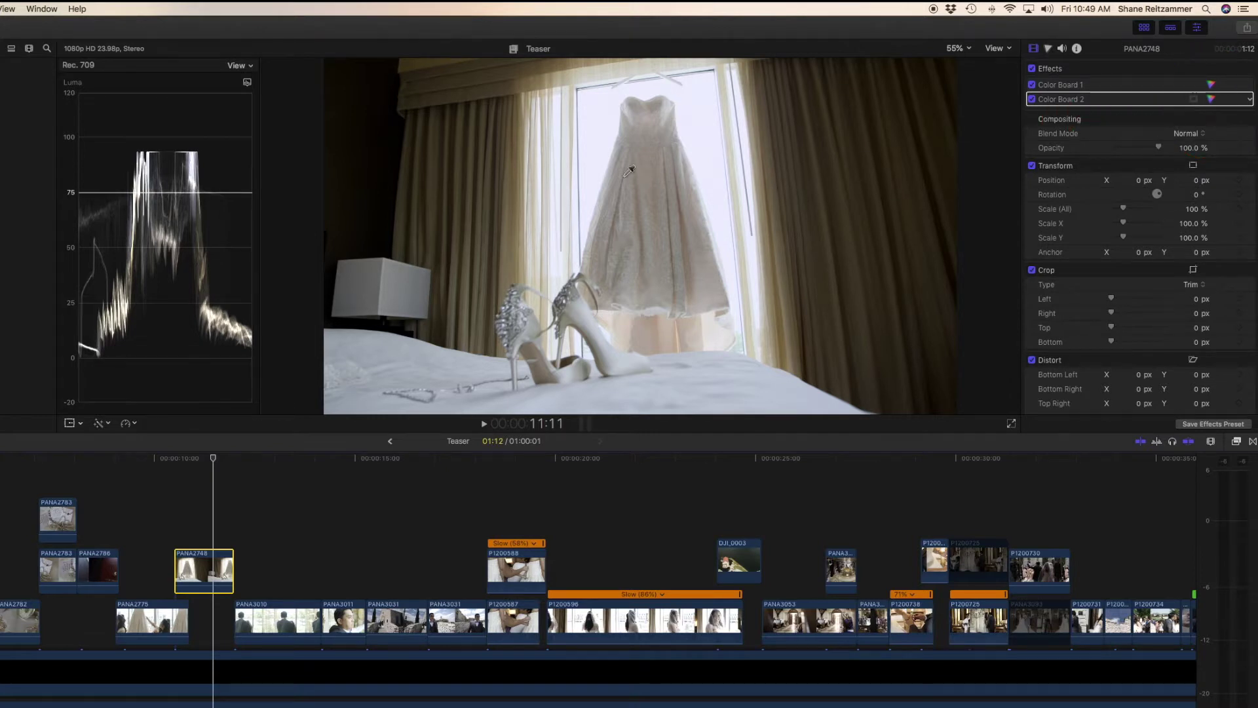
{"action": "left_click_drag", "start_coordinate": [600, 108], "coordinate": [601, 109]}
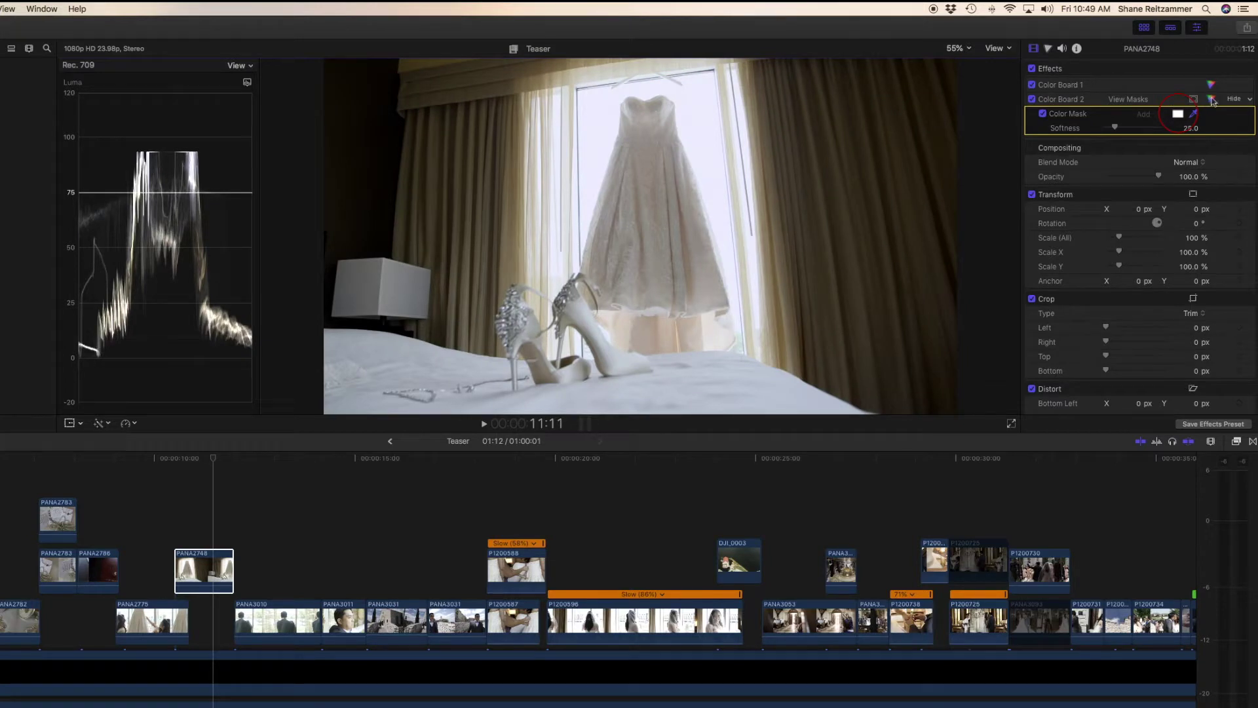
Adjust the color highlights inside the color mask on Color Board 2, trying blue tints on the bright window of clip PANA2748.
{"action": "left_click", "coordinate": [1211, 99]}
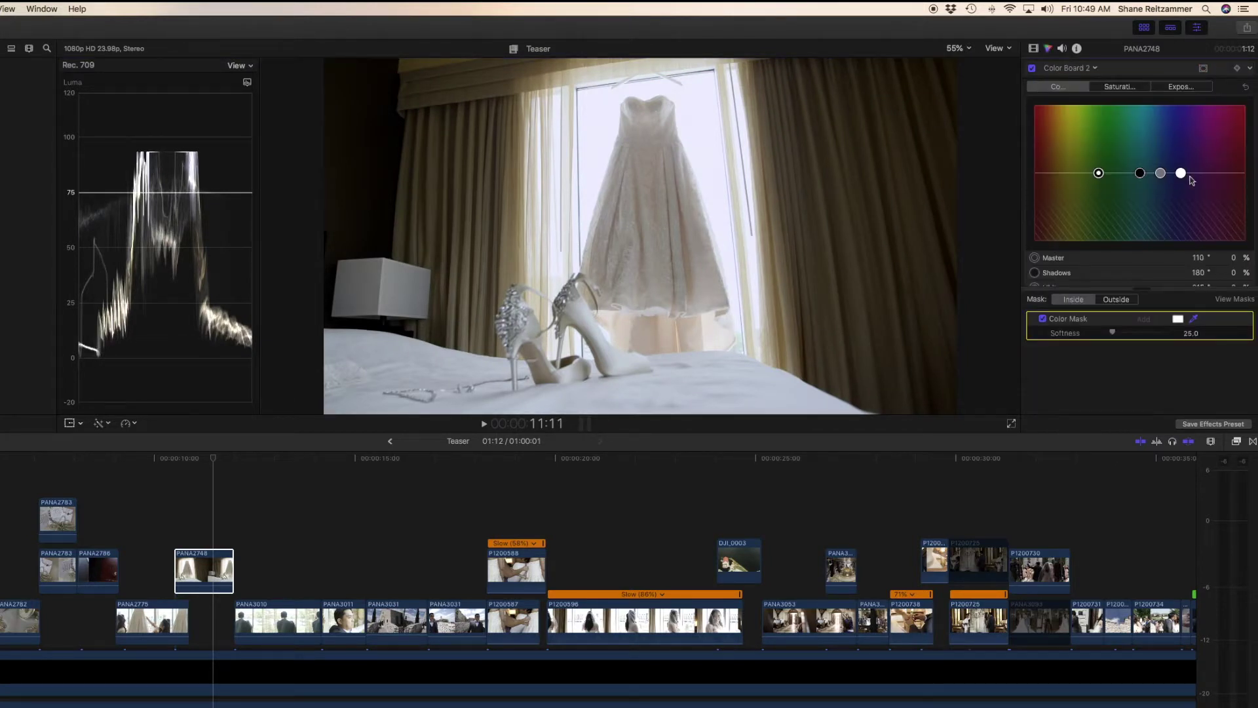
{"action": "left_click_drag", "start_coordinate": [1181, 173], "coordinate": [1148, 155]}
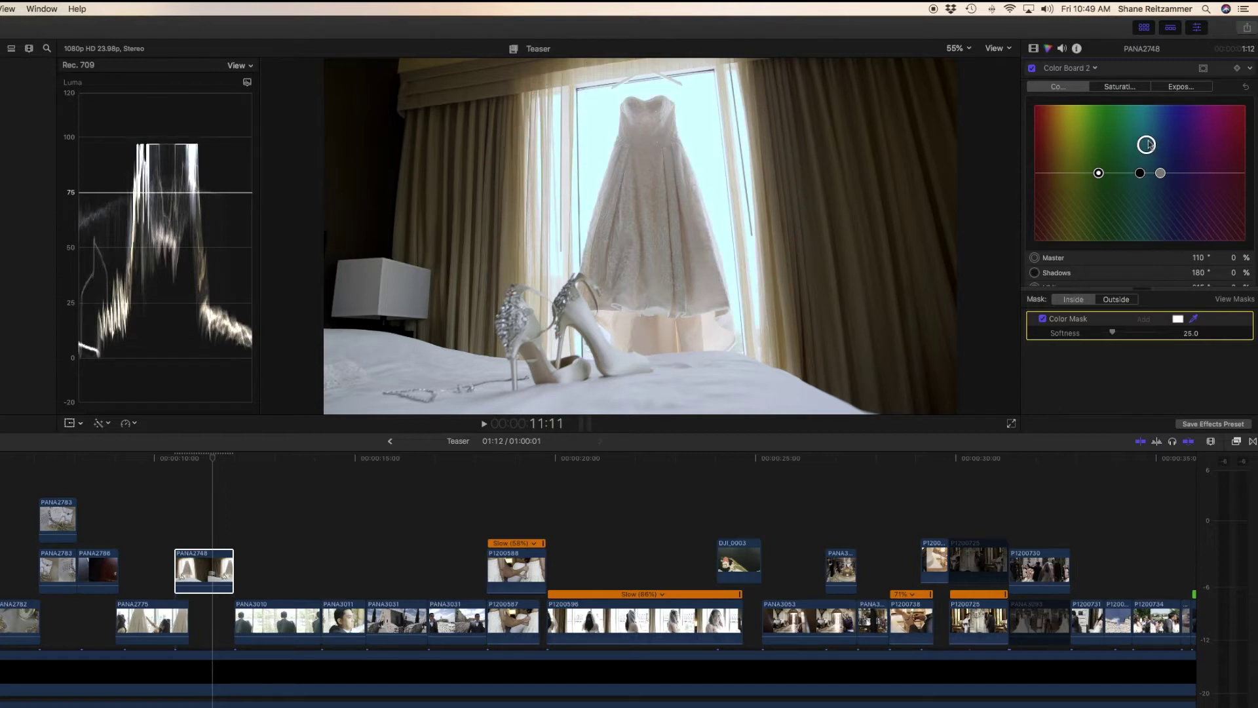
{"action": "left_click_drag", "start_coordinate": [1149, 142], "coordinate": [1184, 170]}
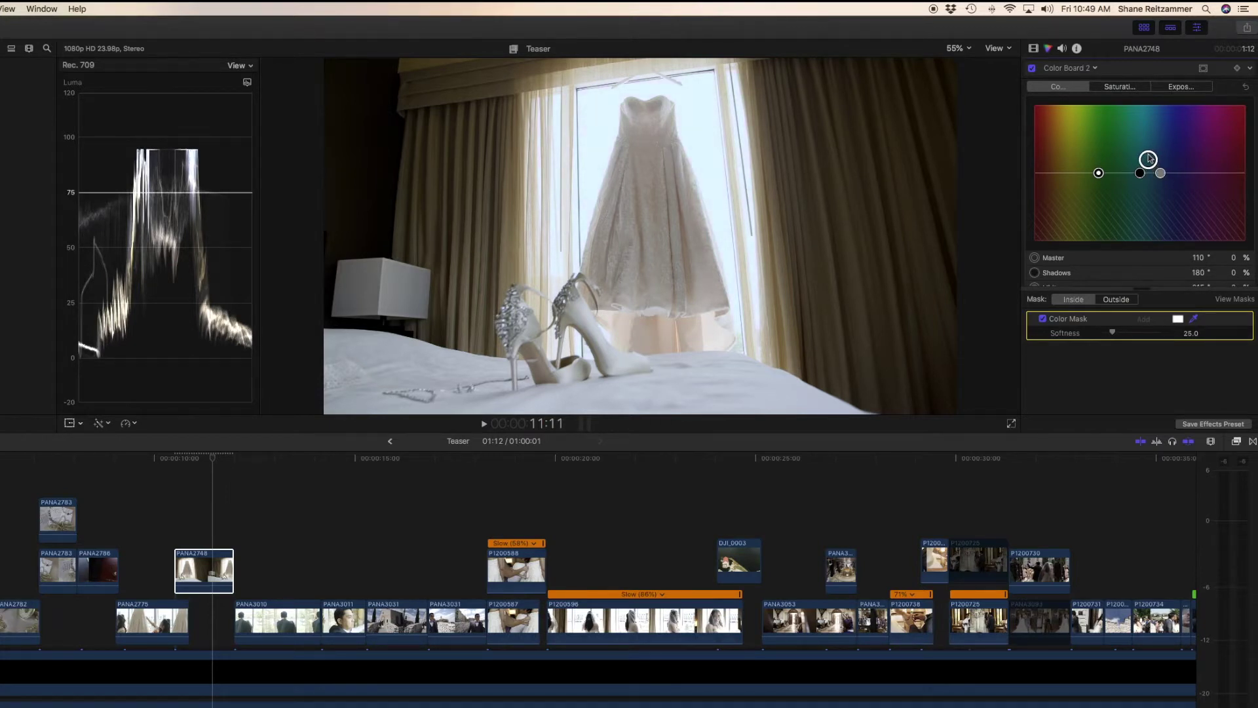
{"action": "left_click_drag", "start_coordinate": [1143, 152], "coordinate": [1097, 174]}
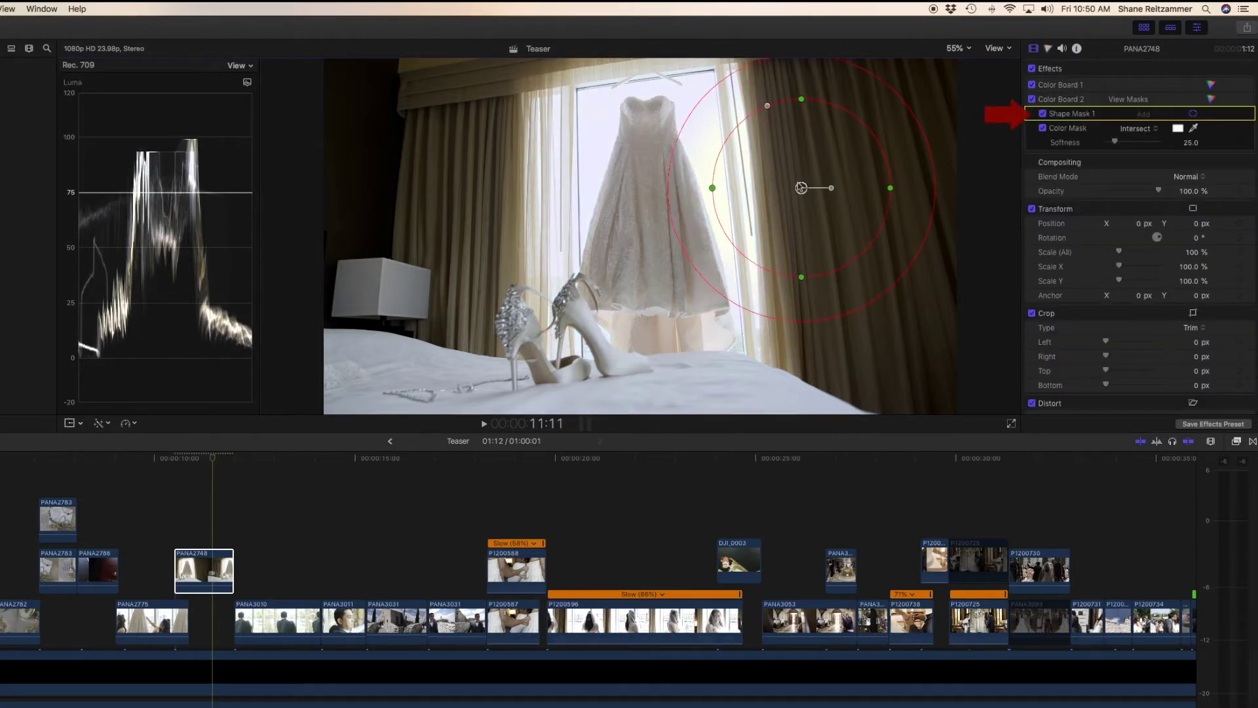
Center Shape Mask 1 of Color Board 2 over the hanging dress and narrow it to a tall ellipse.
{"action": "left_click_drag", "start_coordinate": [800, 188], "coordinate": [652, 203]}
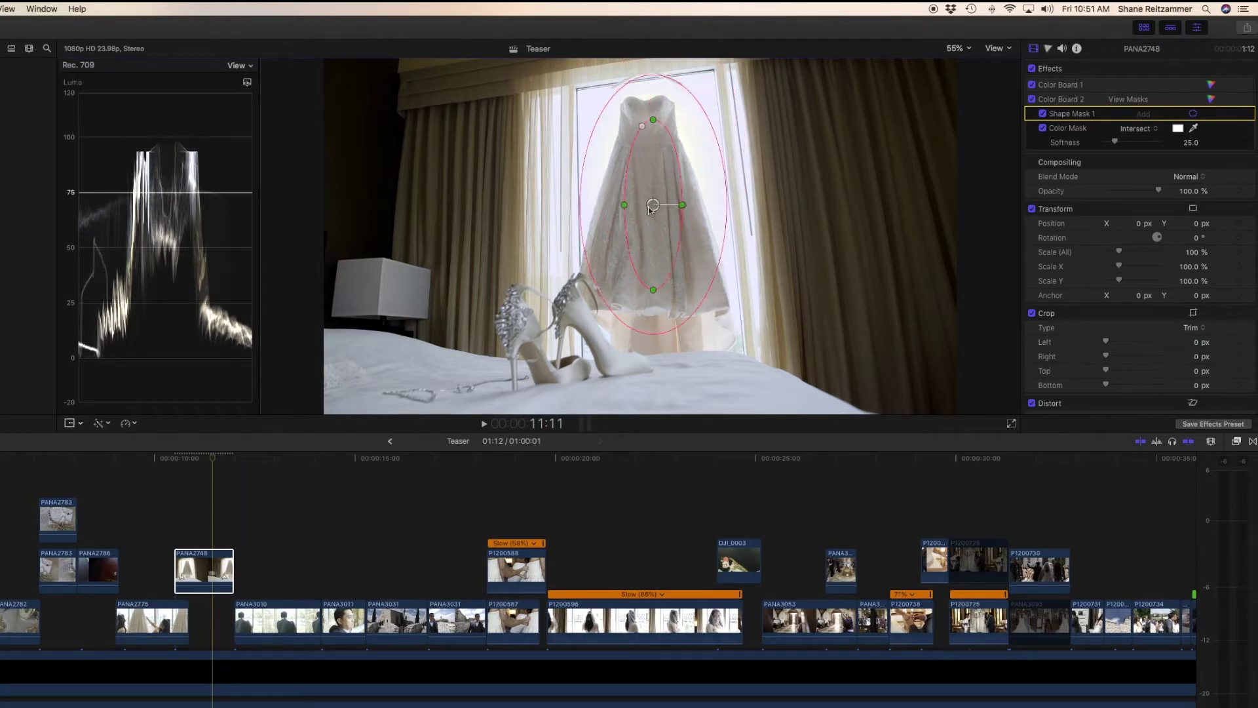
Lengthen Shape Mask 1 down to the hem of the hanging dress, reposition it over the dress, and adjust its outer feather to fit.
{"action": "left_click_drag", "start_coordinate": [726, 170], "coordinate": [704, 171]}
{"action": "left_click_drag", "start_coordinate": [652, 287], "coordinate": [653, 307]}
{"action": "left_click_drag", "start_coordinate": [657, 204], "coordinate": [653, 222]}
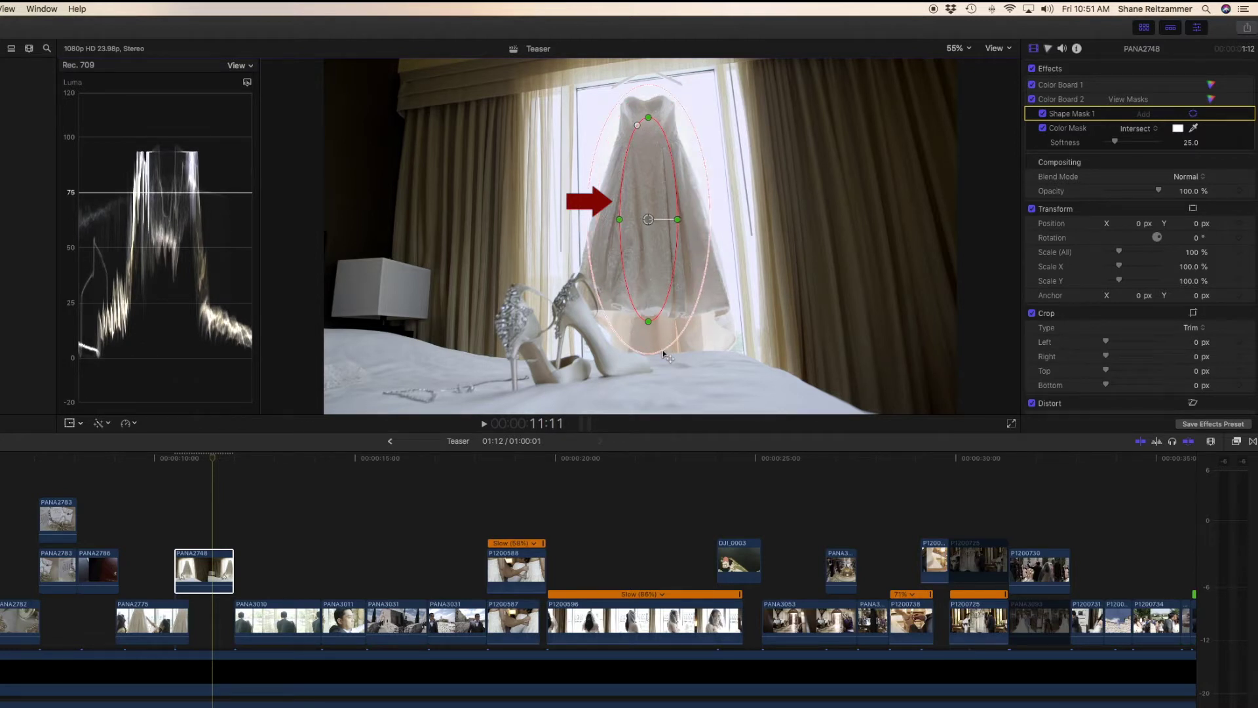
{"action": "left_click_drag", "start_coordinate": [667, 355], "coordinate": [674, 368]}
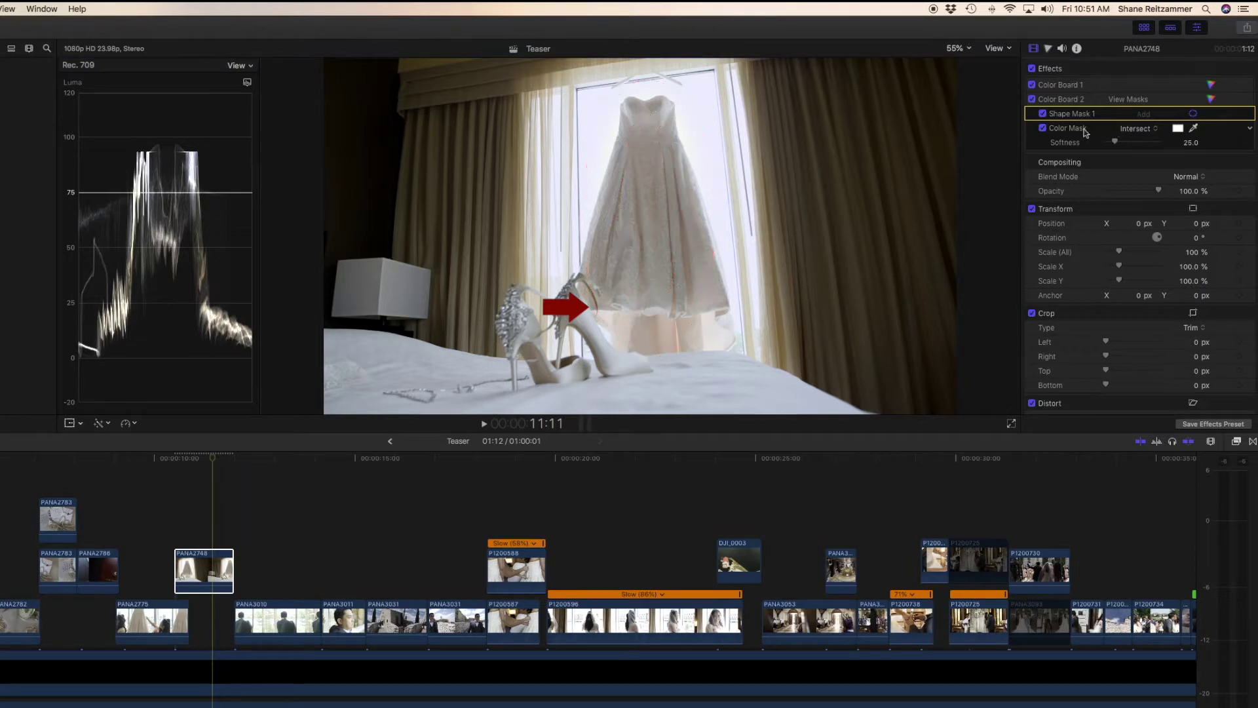
Adjust the exposure midtones inside the masks on Color Board 2, trying brighter and darker levels and leaving the dress darker.
{"action": "left_click", "coordinate": [1211, 99]}
{"action": "left_click", "coordinate": [1153, 174]}
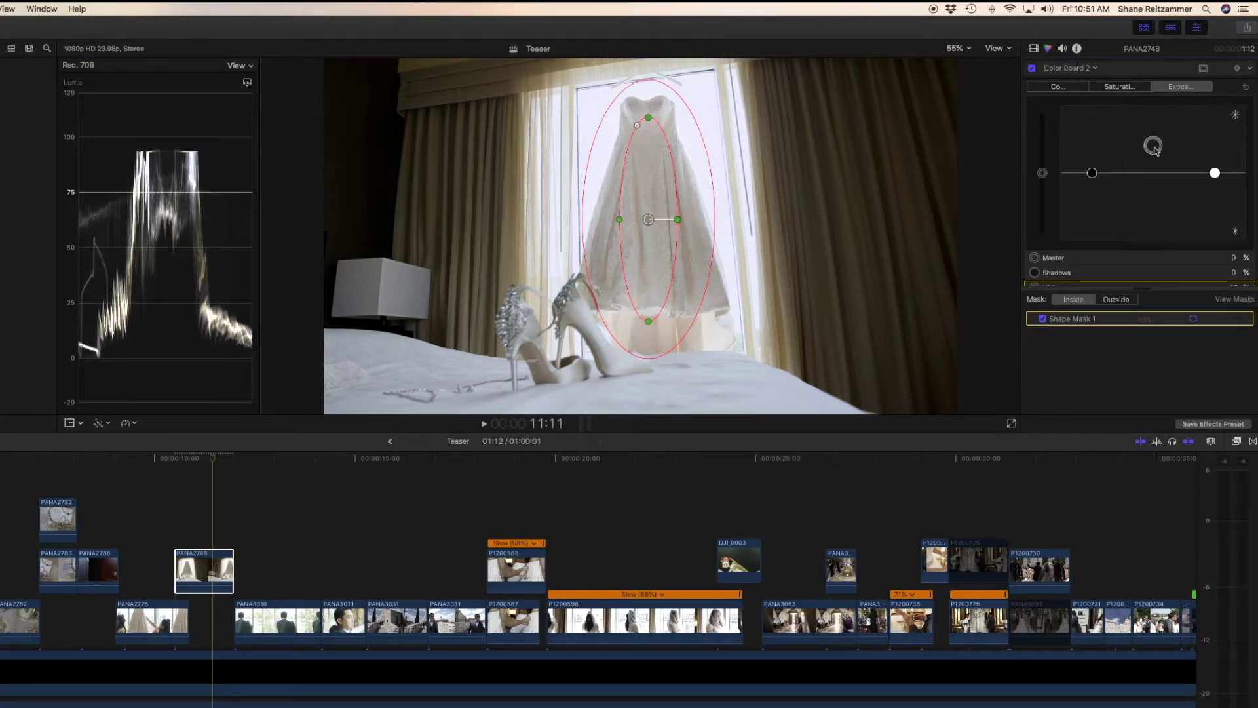
{"action": "left_click_drag", "start_coordinate": [1155, 164], "coordinate": [1155, 186]}
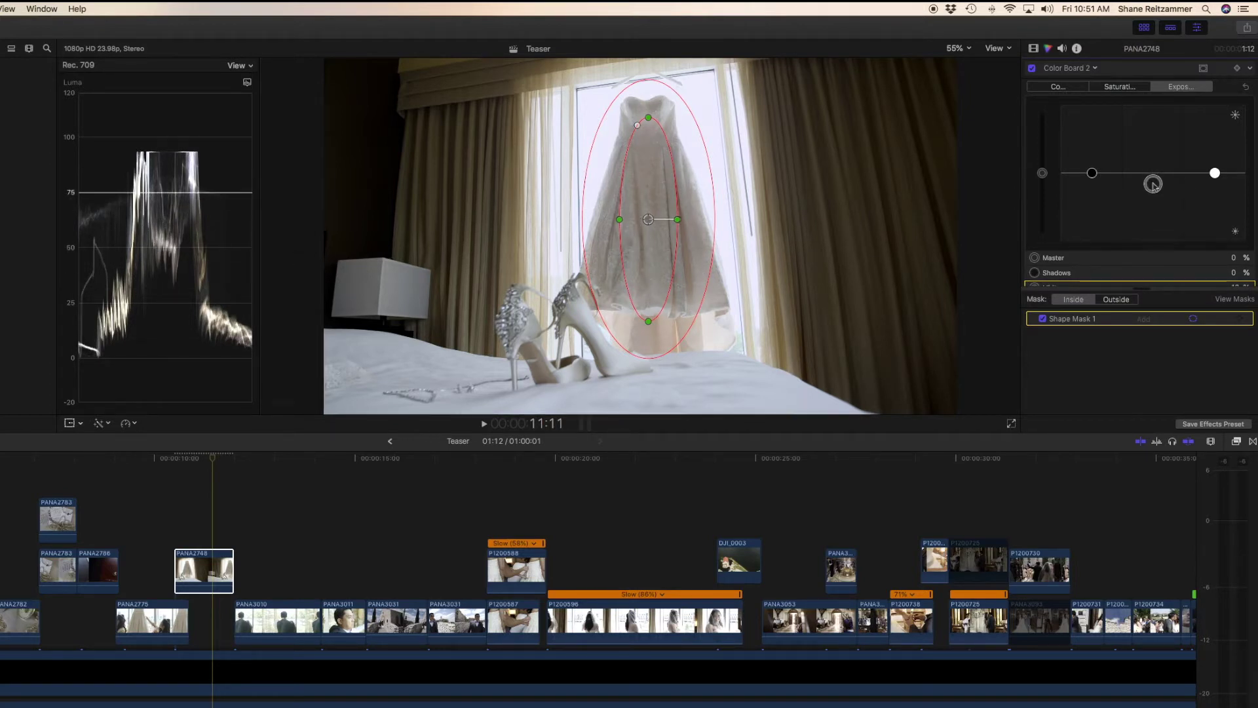
{"action": "left_click_drag", "start_coordinate": [1154, 177], "coordinate": [1155, 168]}
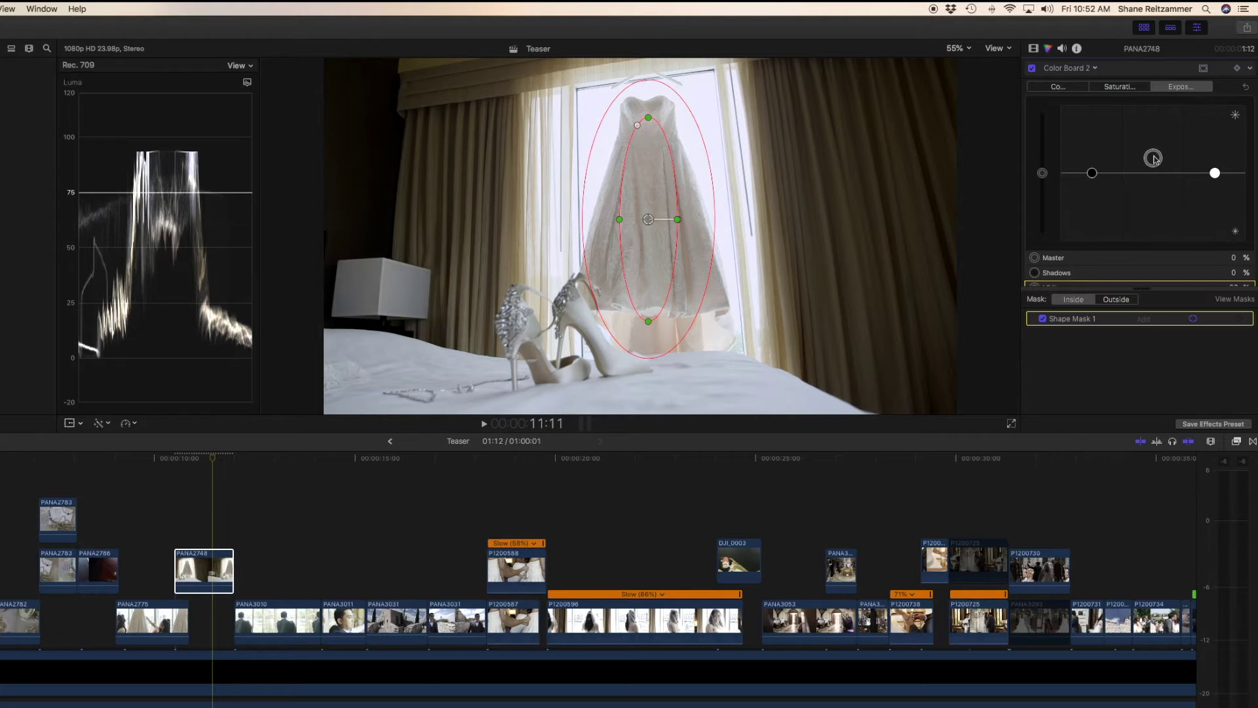
{"action": "left_click_drag", "start_coordinate": [1155, 159], "coordinate": [1153, 204]}
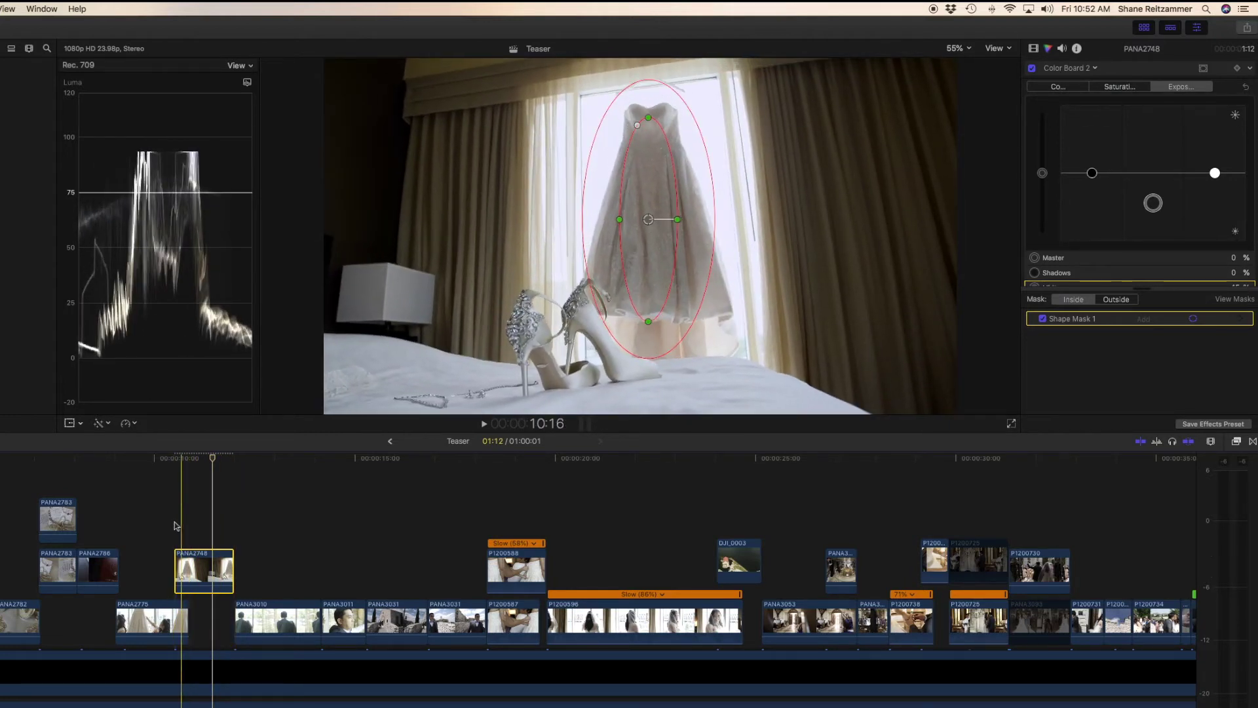
Select the hanging dress clip PANA2748 and open the color controls of its Color Board 2.
{"action": "left_click", "coordinate": [182, 578]}
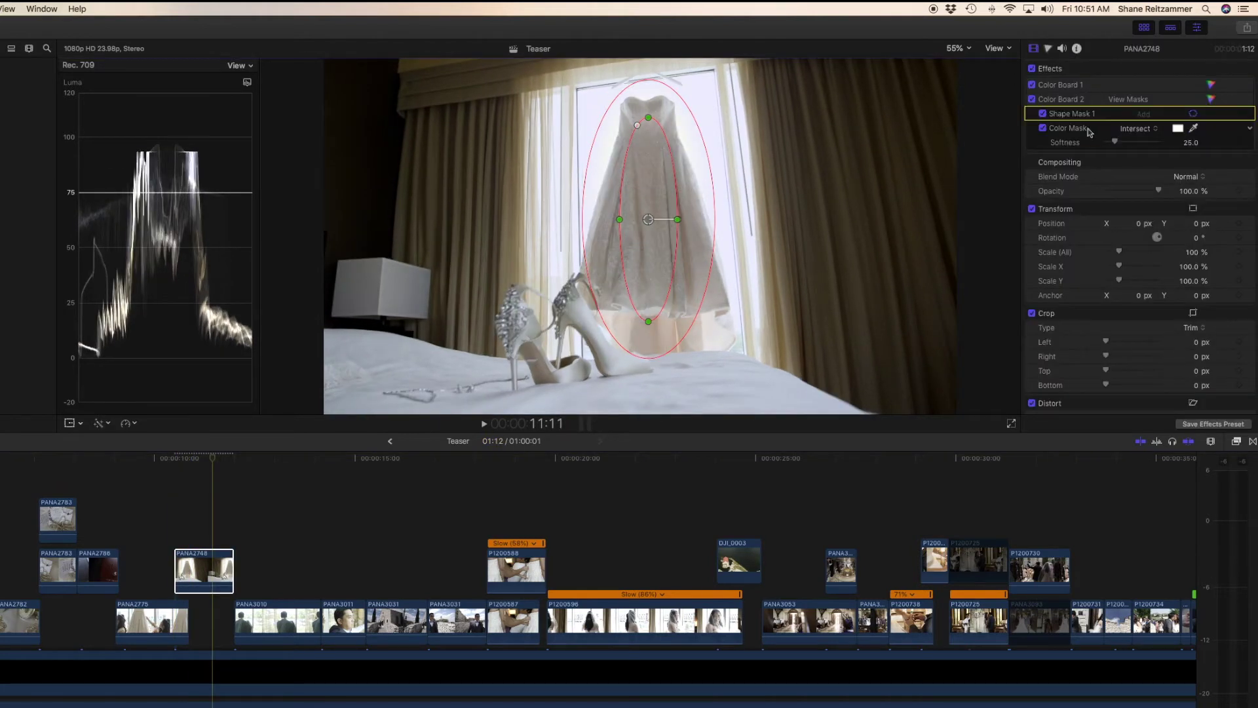
{"action": "left_click", "coordinate": [1192, 115]}
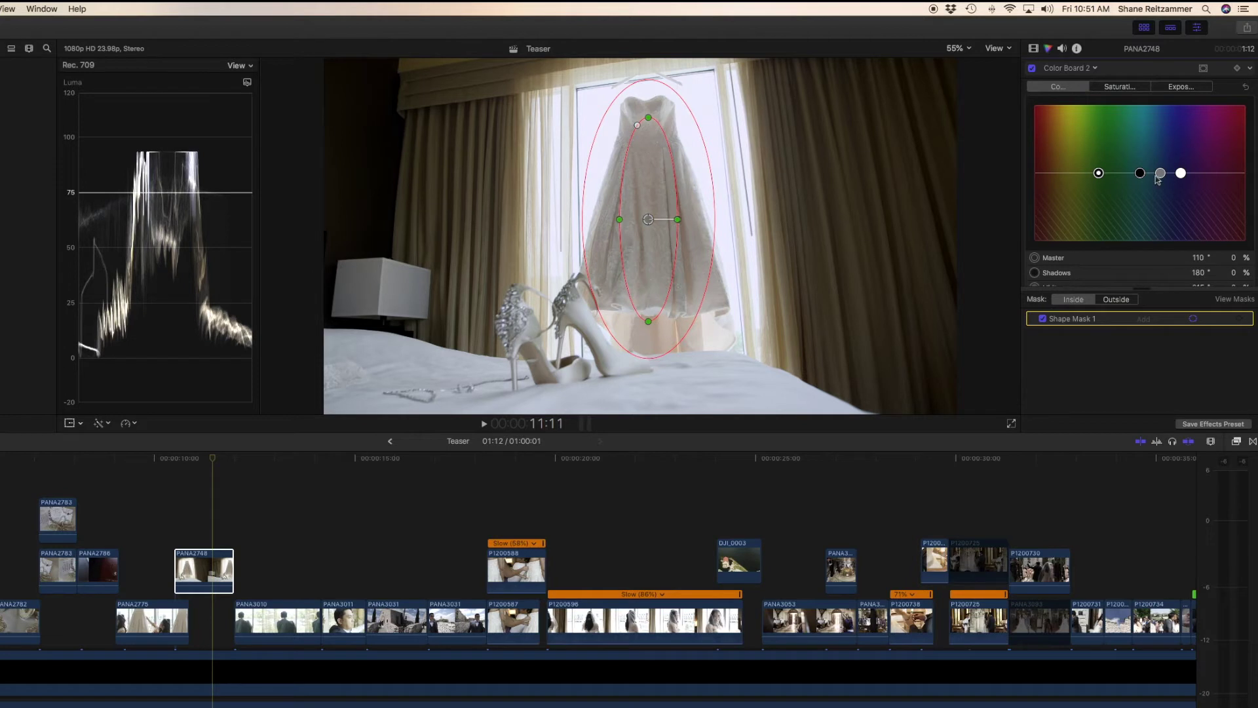